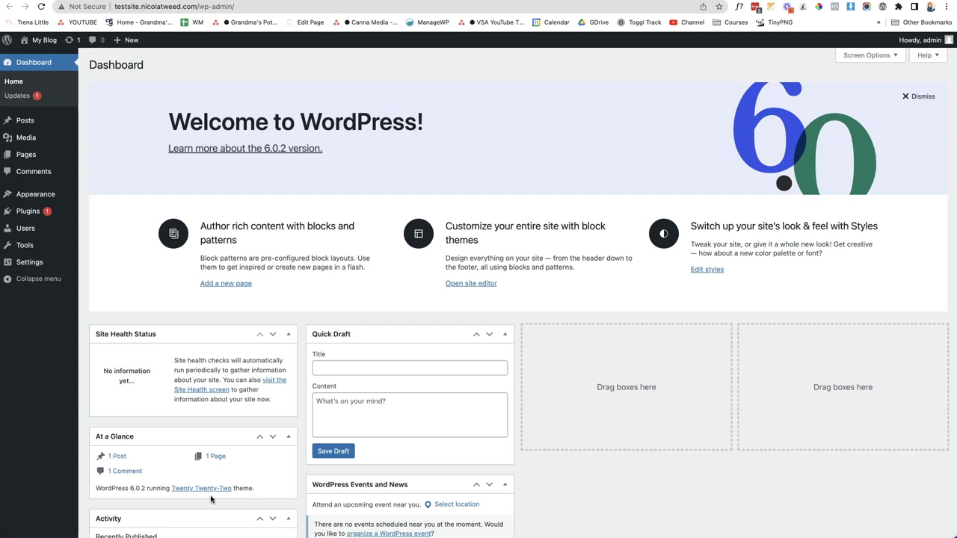
Trash the Hello world! post, then permanently delete it from the Posts trash
{"action": "mouse_move", "coordinate": [42, 120]}
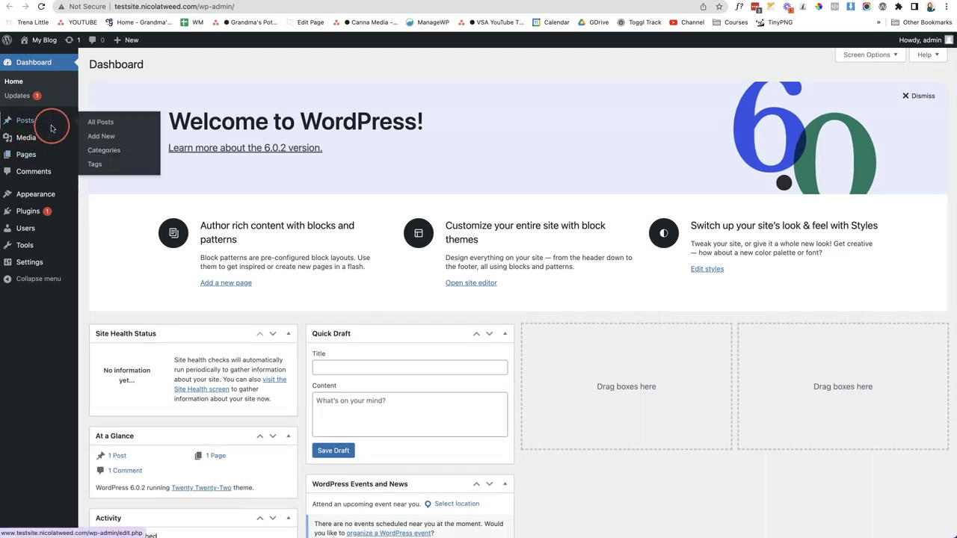
{"action": "left_click", "coordinate": [87, 126]}
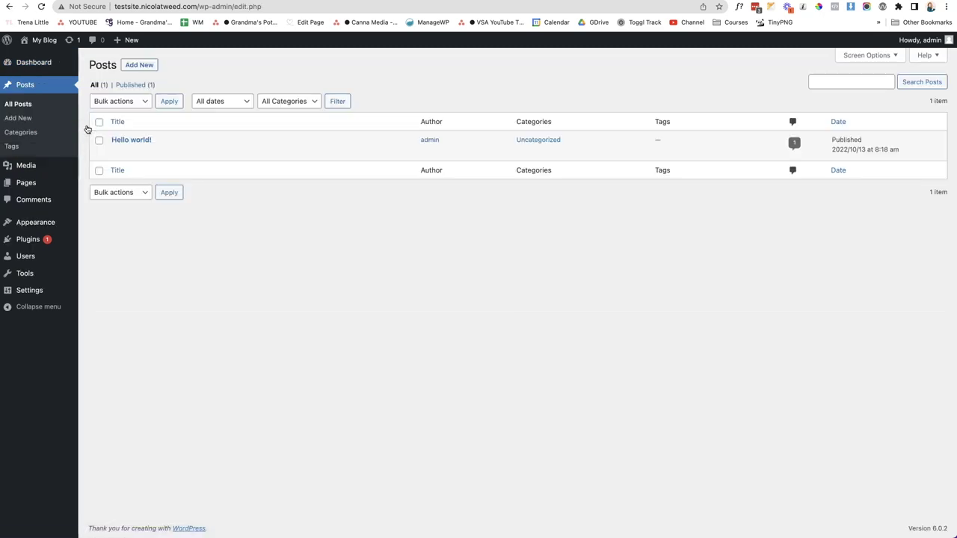
{"action": "mouse_move", "coordinate": [111, 145]}
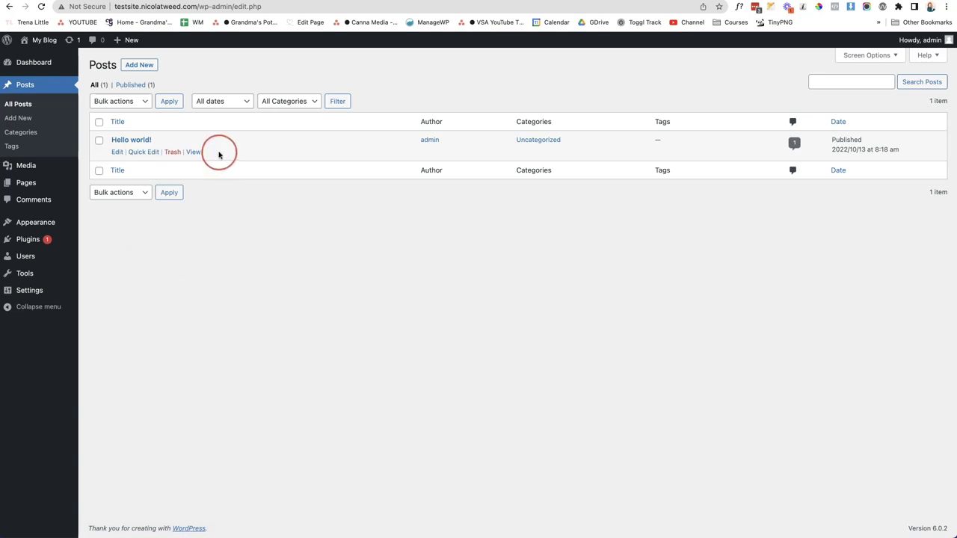
{"action": "left_click", "coordinate": [173, 153]}
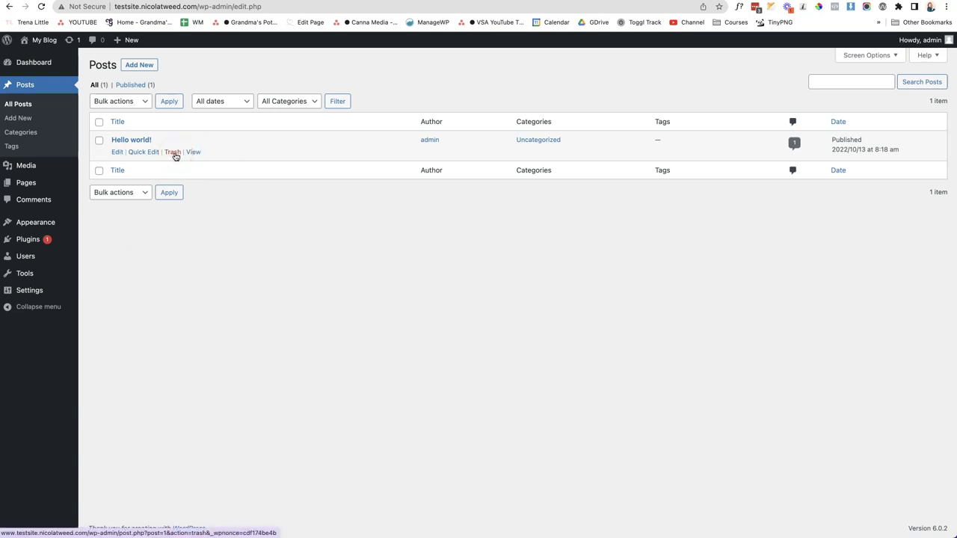
{"action": "left_click", "coordinate": [133, 118]}
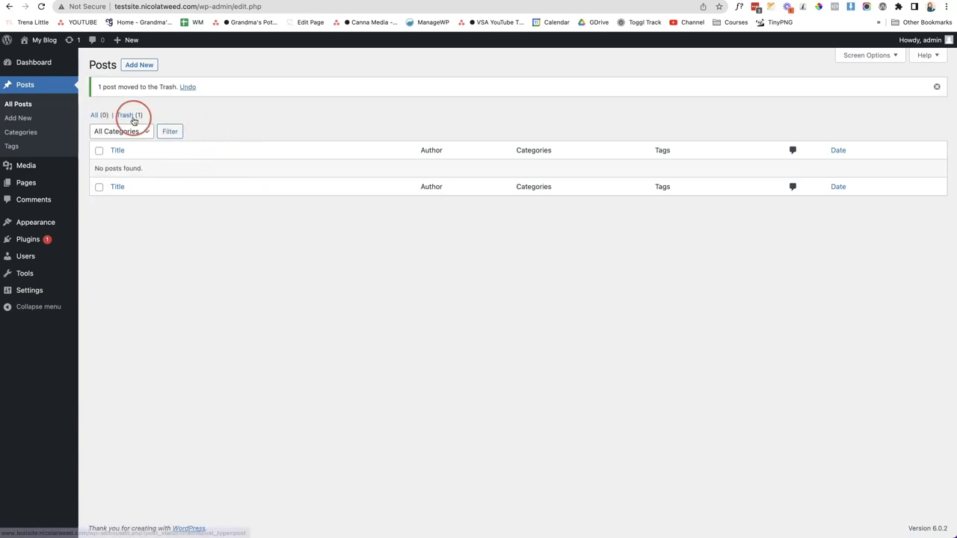
{"action": "left_click", "coordinate": [164, 153]}
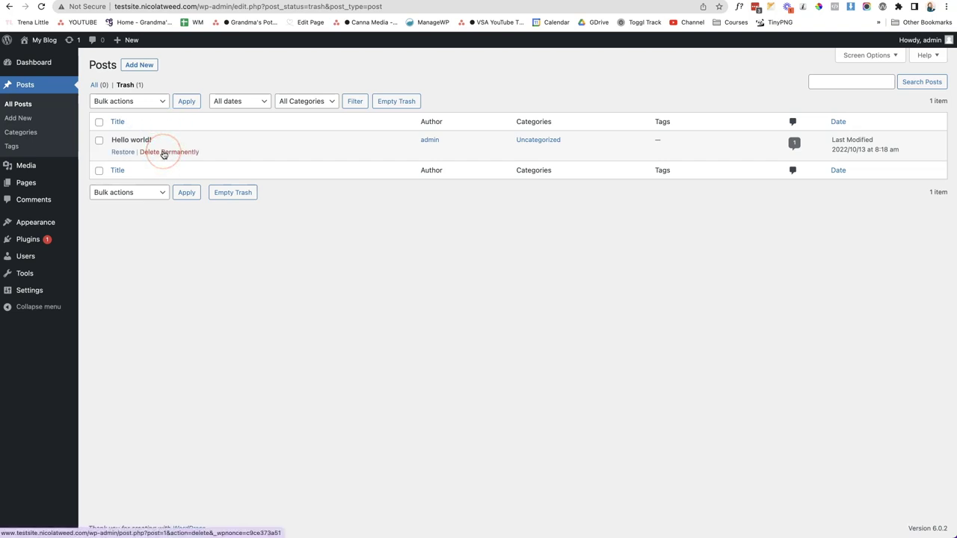
{"action": "left_click", "coordinate": [275, 142]}
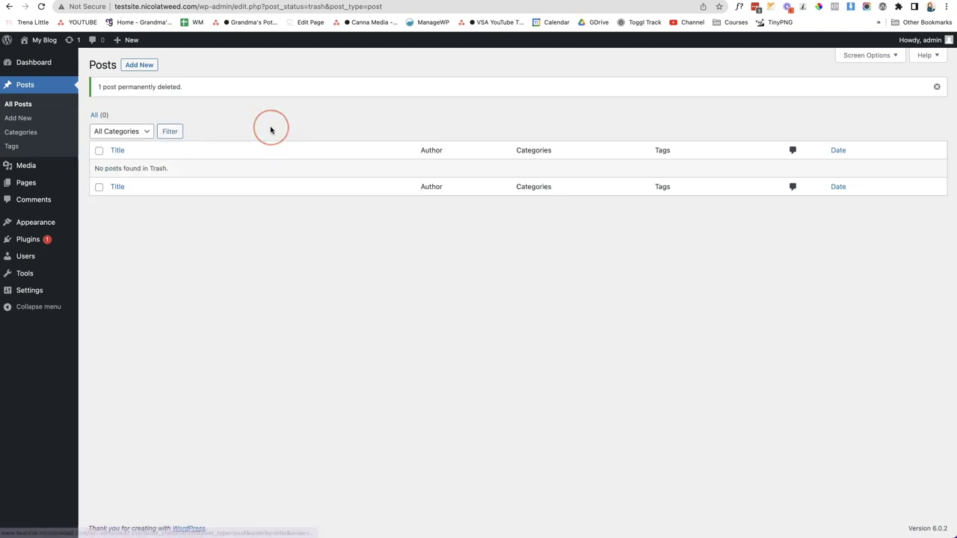
Trash the Sample Page and permanently delete it, then view All pages
{"action": "left_click", "coordinate": [29, 184]}
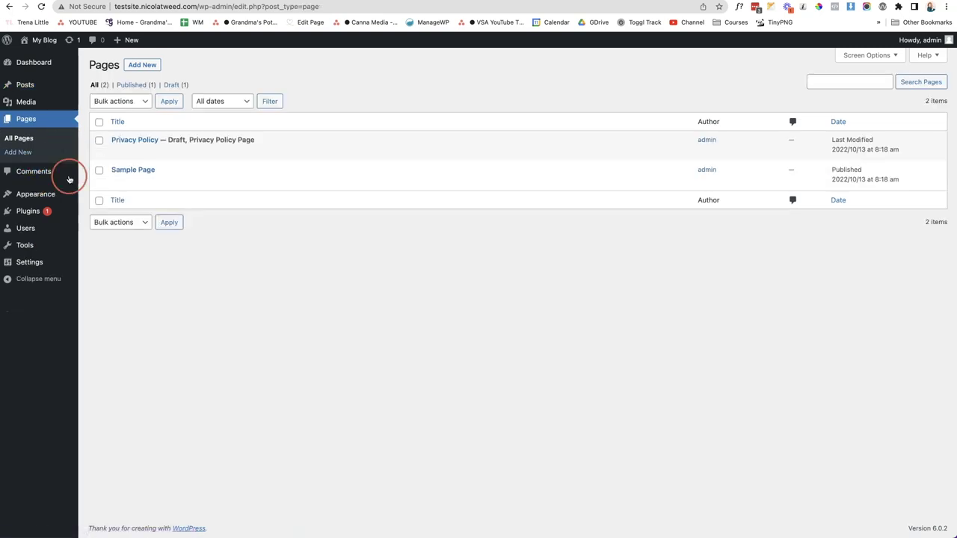
{"action": "mouse_move", "coordinate": [142, 179]}
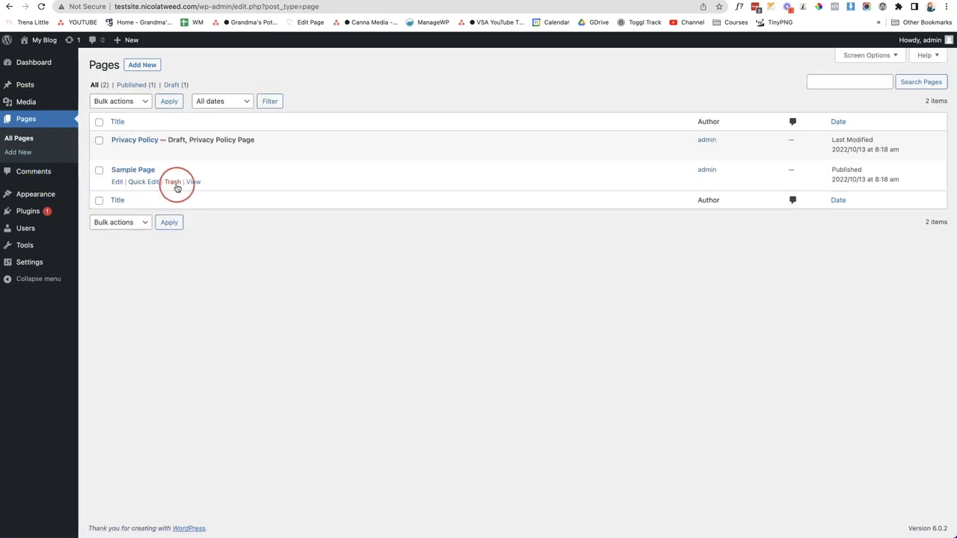
{"action": "left_click", "coordinate": [174, 183]}
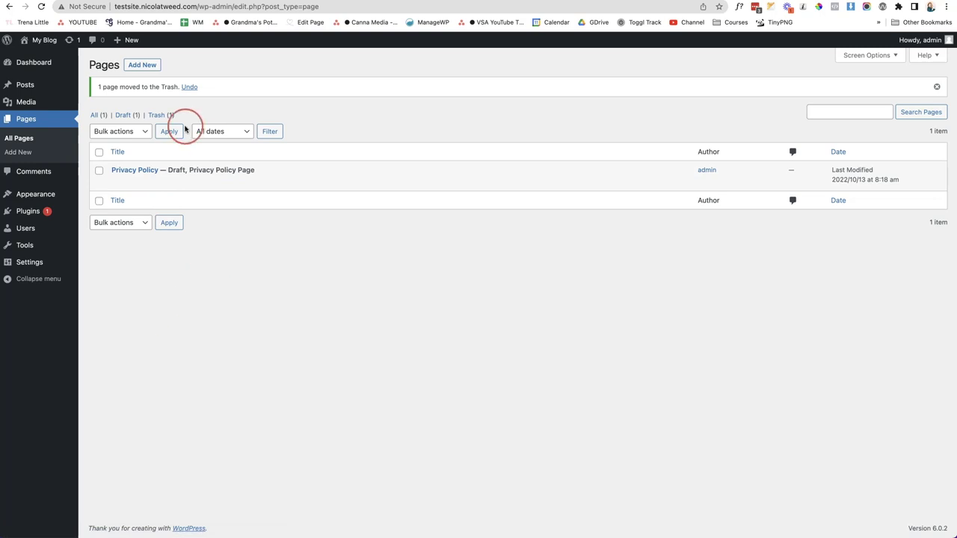
{"action": "left_click", "coordinate": [168, 116]}
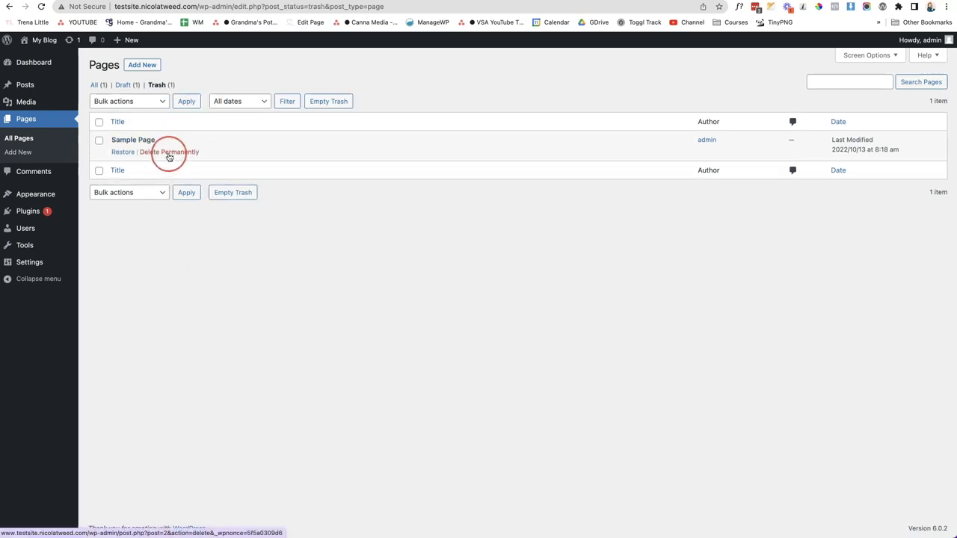
{"action": "left_click", "coordinate": [169, 153]}
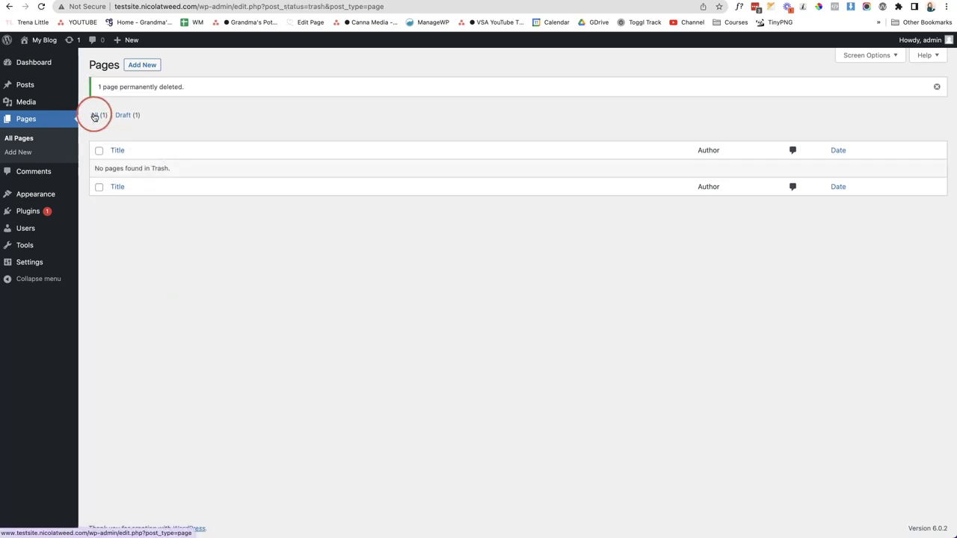
{"action": "left_click", "coordinate": [94, 116]}
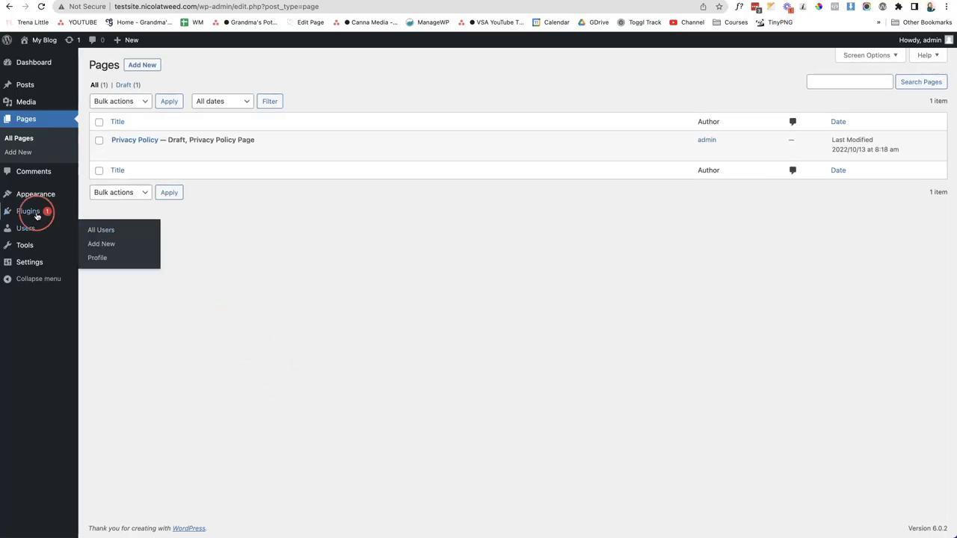
Delete the Hello Dolly plugin from the installed plugins list, confirming with OK
{"action": "left_click", "coordinate": [28, 212]}
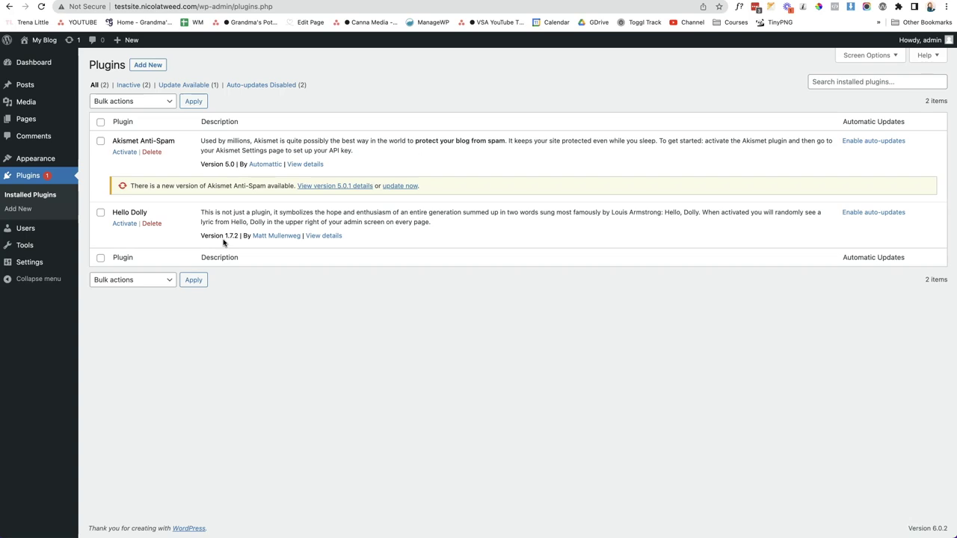
{"action": "left_click", "coordinate": [151, 224]}
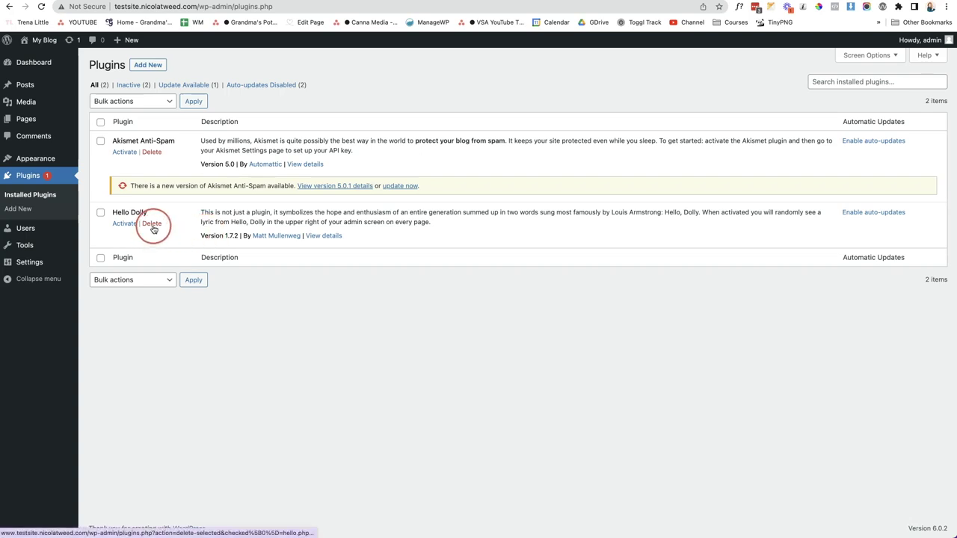
{"action": "left_click", "coordinate": [562, 62]}
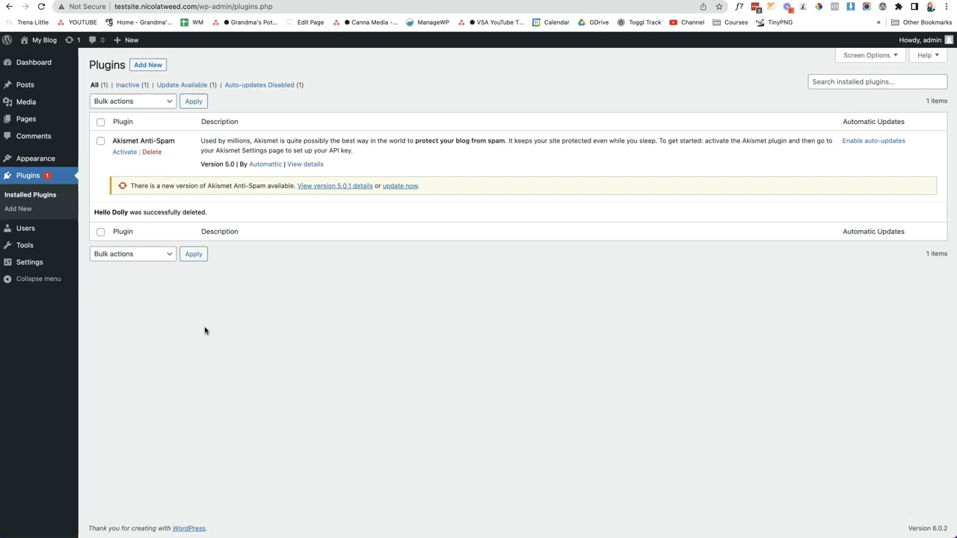
Start a new user with username 'NT Web Design' and the user's e-mail address
{"action": "left_click", "coordinate": [26, 233]}
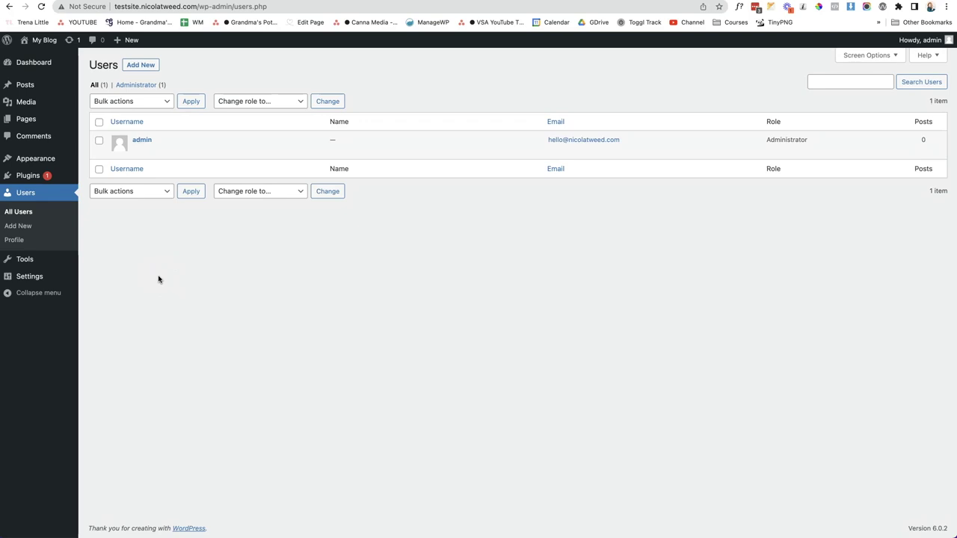
{"action": "left_click", "coordinate": [146, 67]}
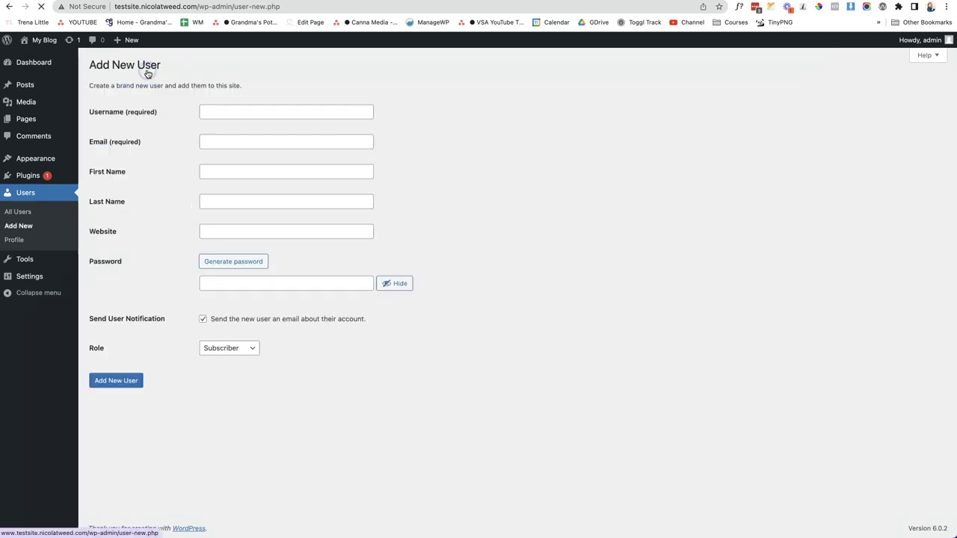
{"action": "left_click", "coordinate": [220, 110]}
{"action": "type", "text": "NT Web Design"}
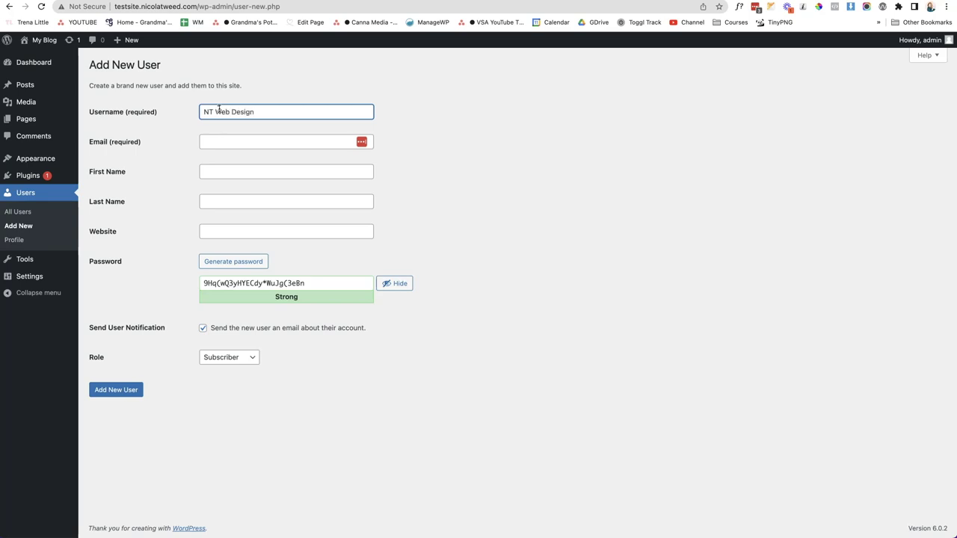
{"action": "left_click", "coordinate": [208, 142]}
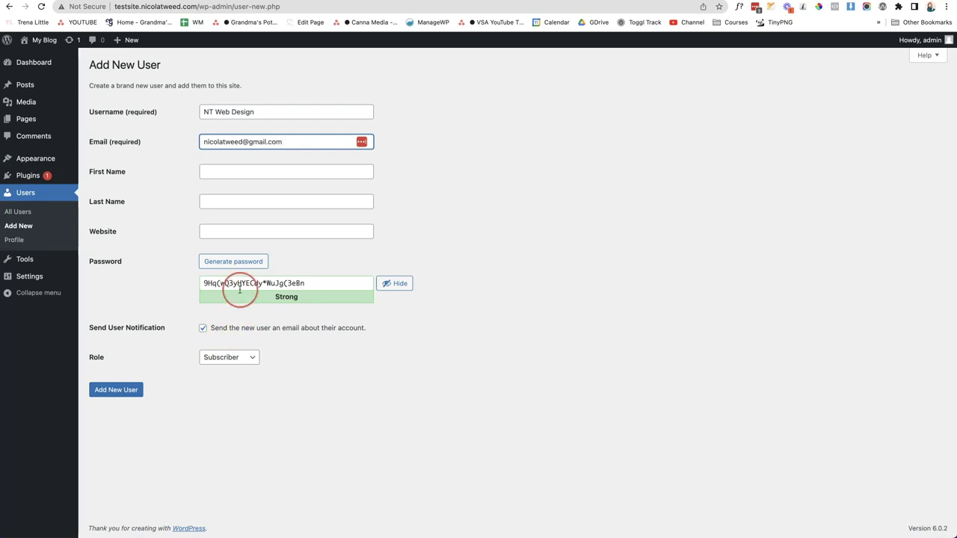
Give the new user the Administrator role without a notification e-mail, copy its password, and create it
{"action": "left_click", "coordinate": [248, 357]}
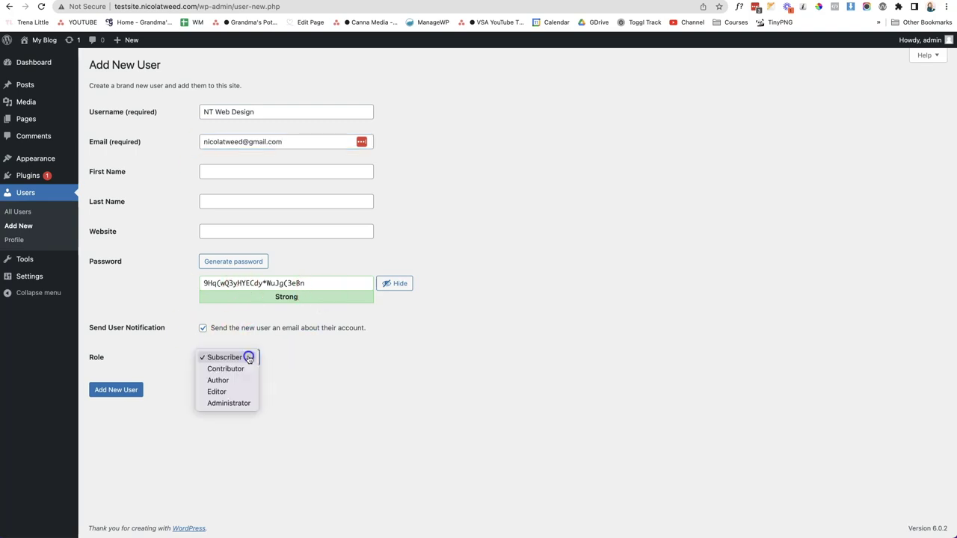
{"action": "left_click", "coordinate": [240, 404]}
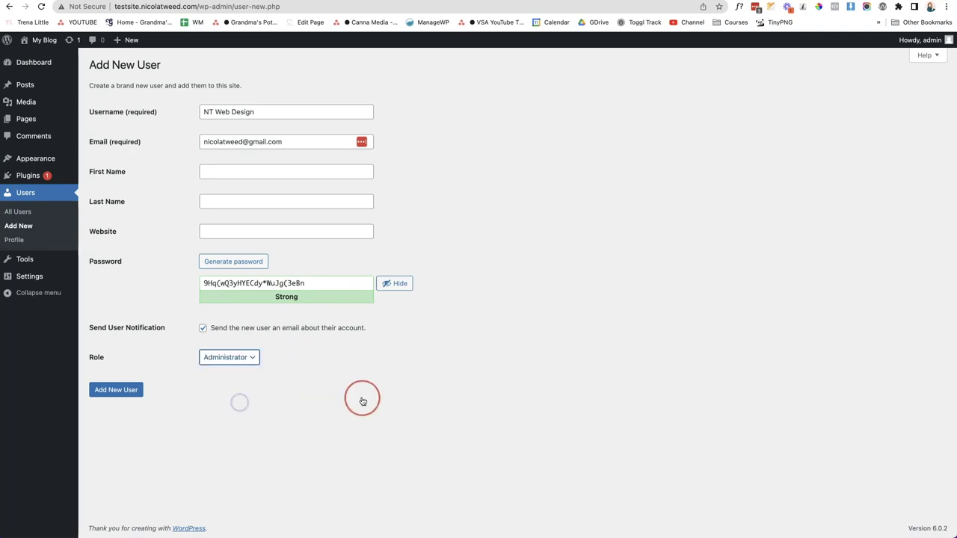
{"action": "left_click", "coordinate": [203, 328]}
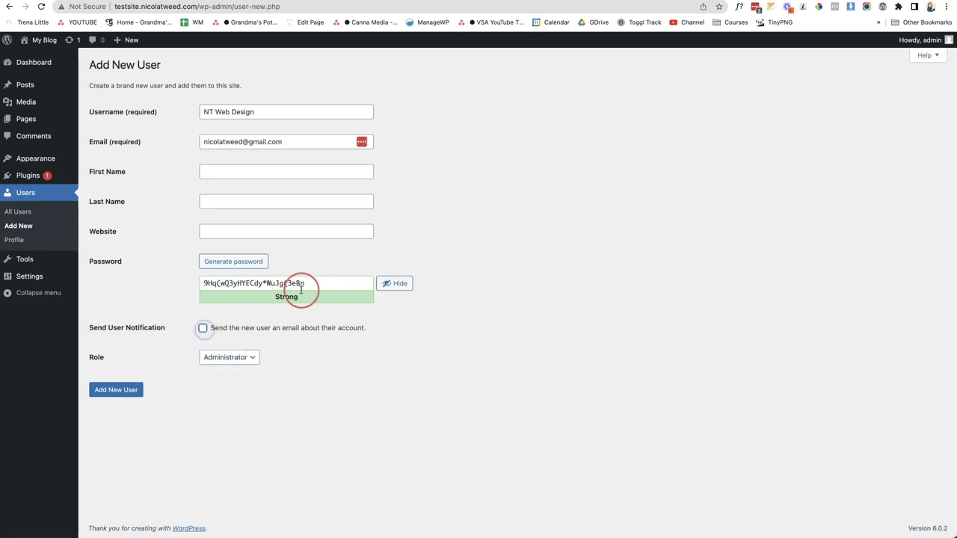
{"action": "left_click_drag", "start_coordinate": [303, 284], "coordinate": [208, 282]}
{"action": "left_click", "coordinate": [123, 391]}
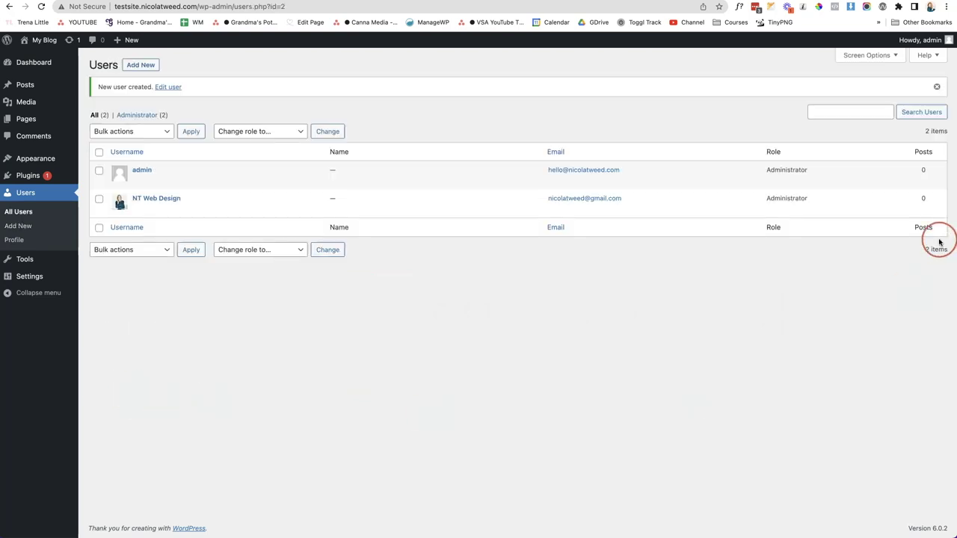
Log out of admin and enter 'NT Web Design' with the copied password
{"action": "mouse_move", "coordinate": [926, 42]}
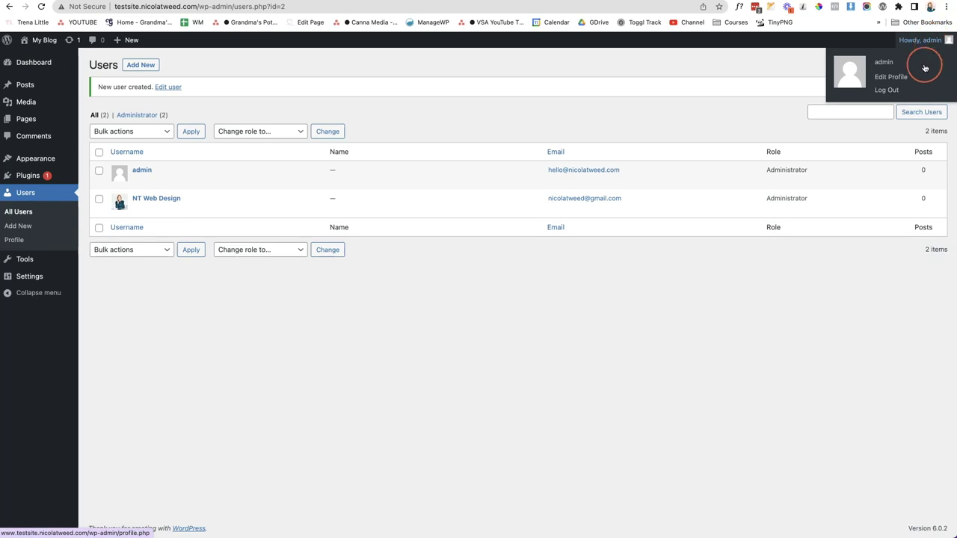
{"action": "left_click", "coordinate": [915, 89]}
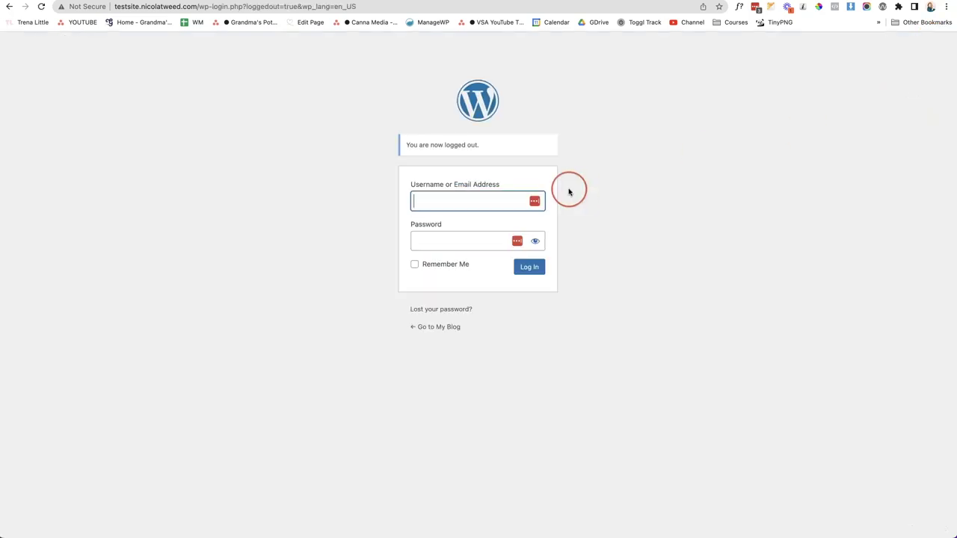
{"action": "type", "text": "N"}
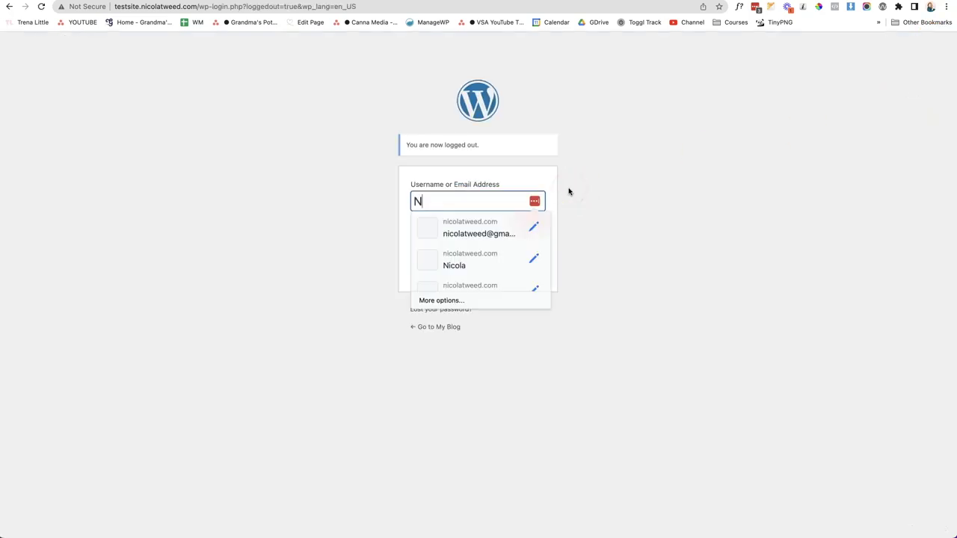
{"action": "type", "text": "T Web Design"}
{"action": "key", "text": "Tab"}
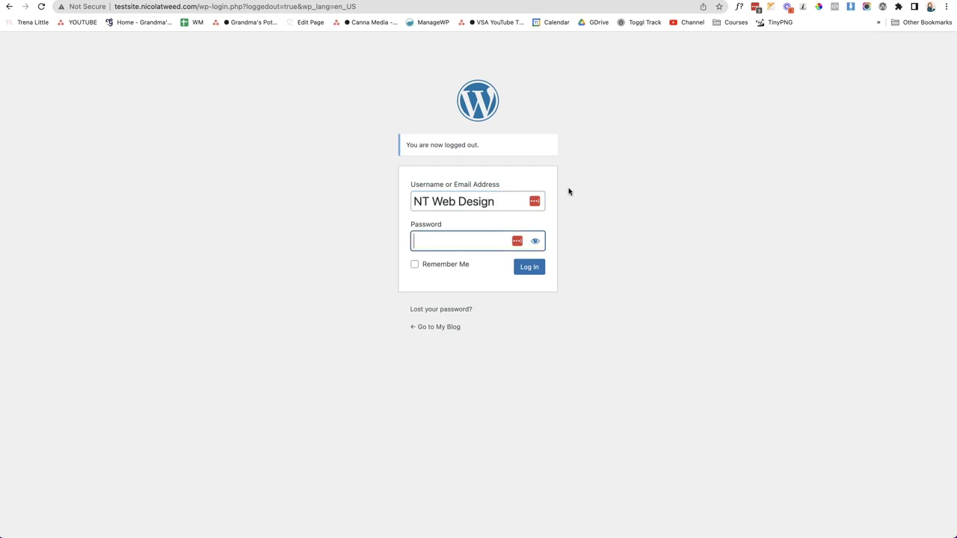
{"action": "key", "text": "super+v"}
Sign in as the new administrator and save the login to LastPass
{"action": "left_click", "coordinate": [537, 271]}
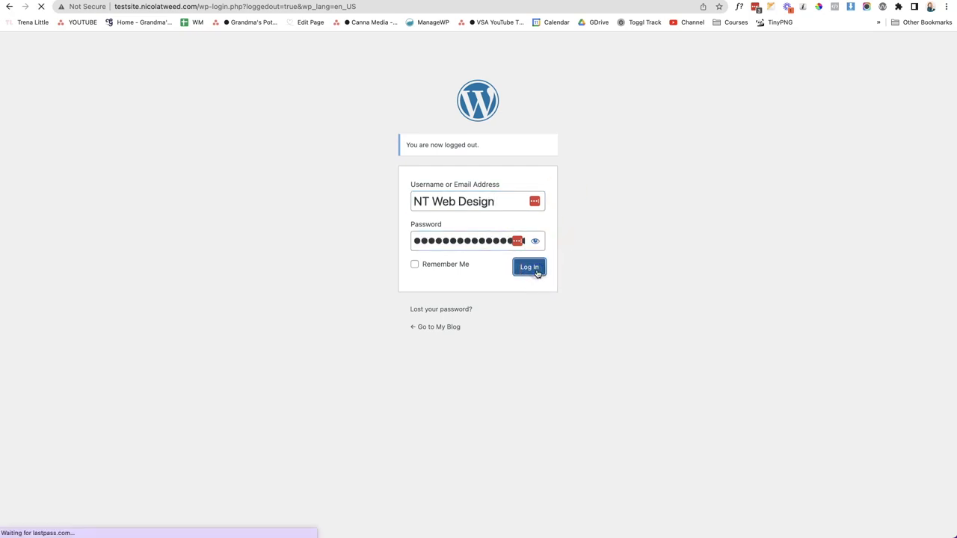
{"action": "left_click", "coordinate": [934, 52]}
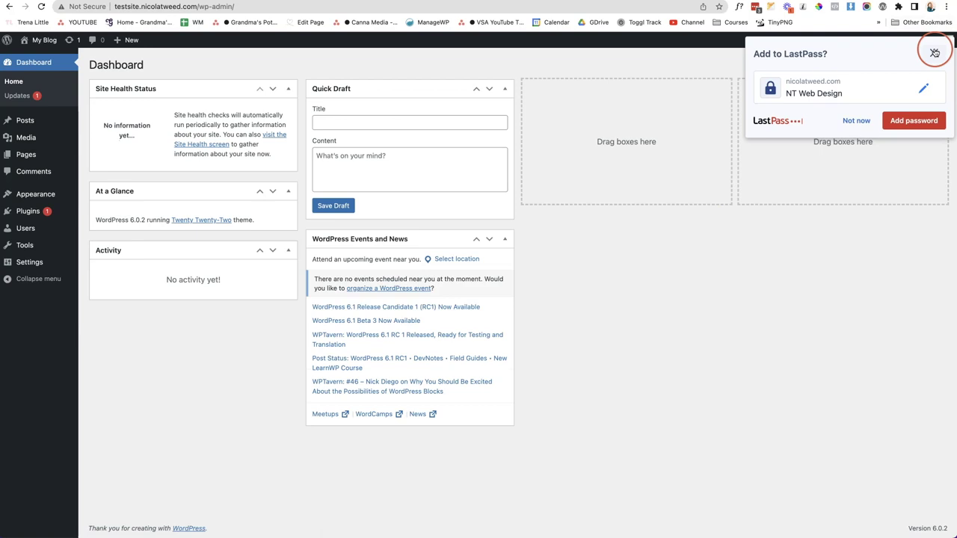
{"action": "left_click", "coordinate": [925, 118]}
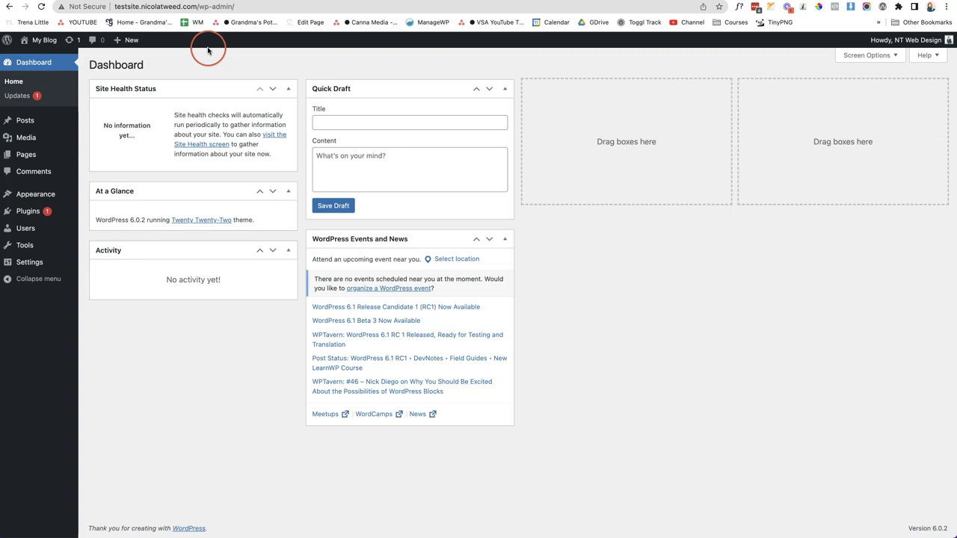
Bulk-delete the admin user, attributing all its content to the NT Web Design administrator
{"action": "left_click", "coordinate": [23, 235]}
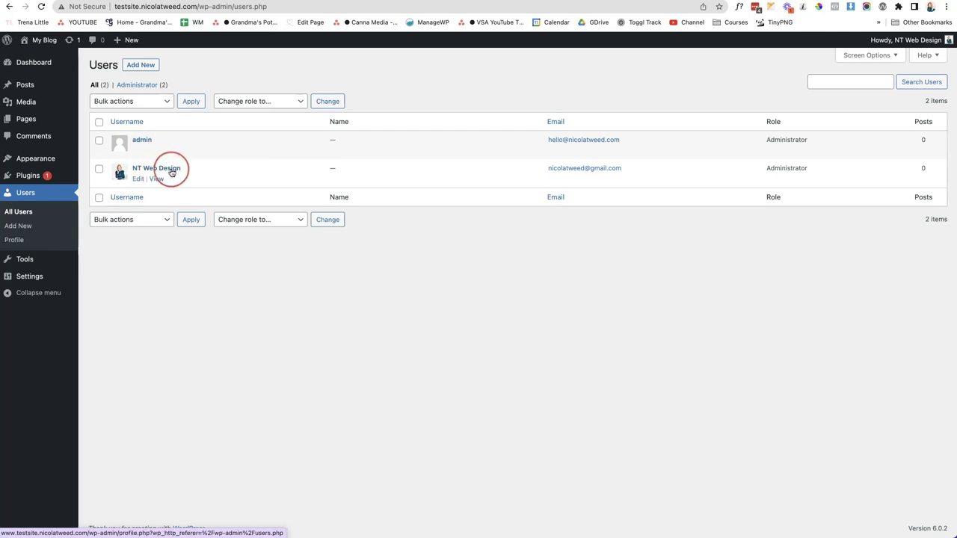
{"action": "left_click", "coordinate": [98, 141]}
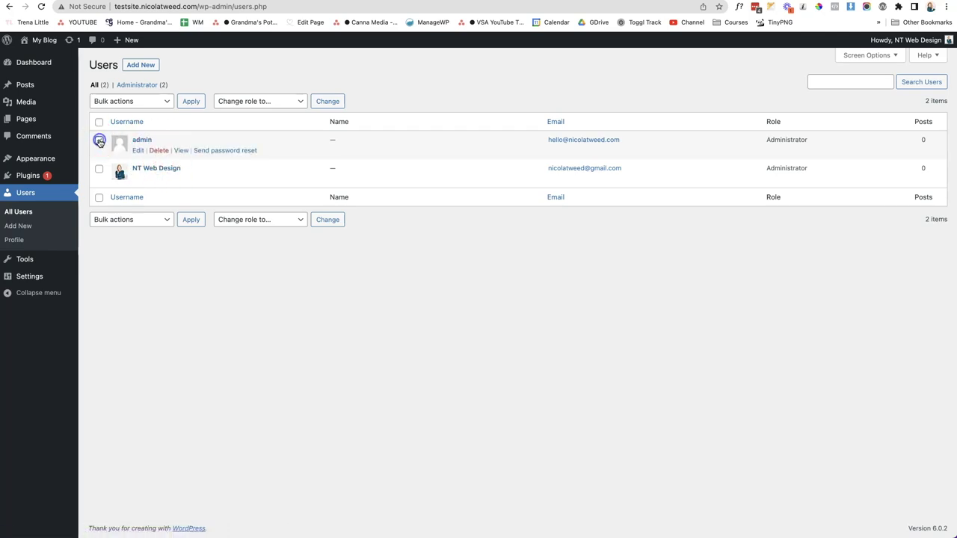
{"action": "left_click", "coordinate": [124, 105]}
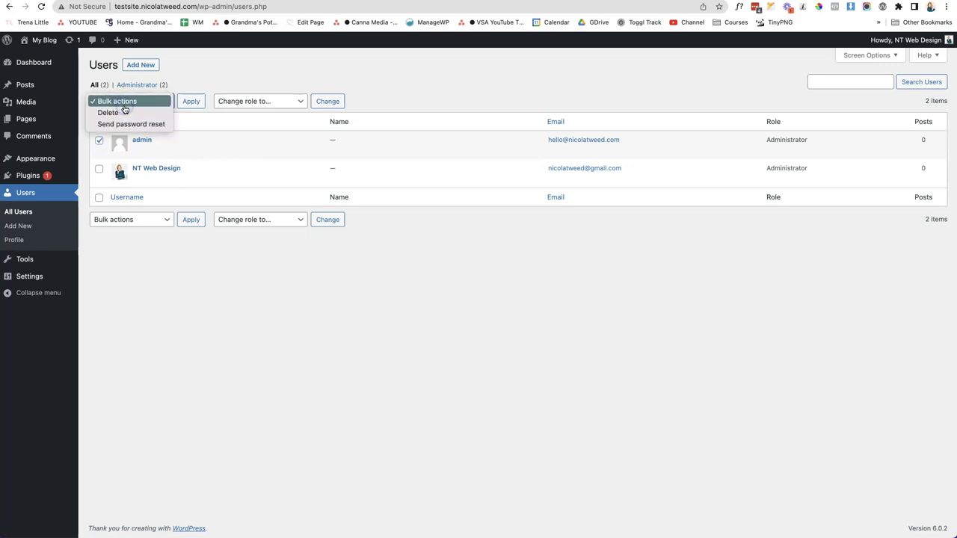
{"action": "left_click", "coordinate": [152, 113]}
{"action": "left_click", "coordinate": [191, 106]}
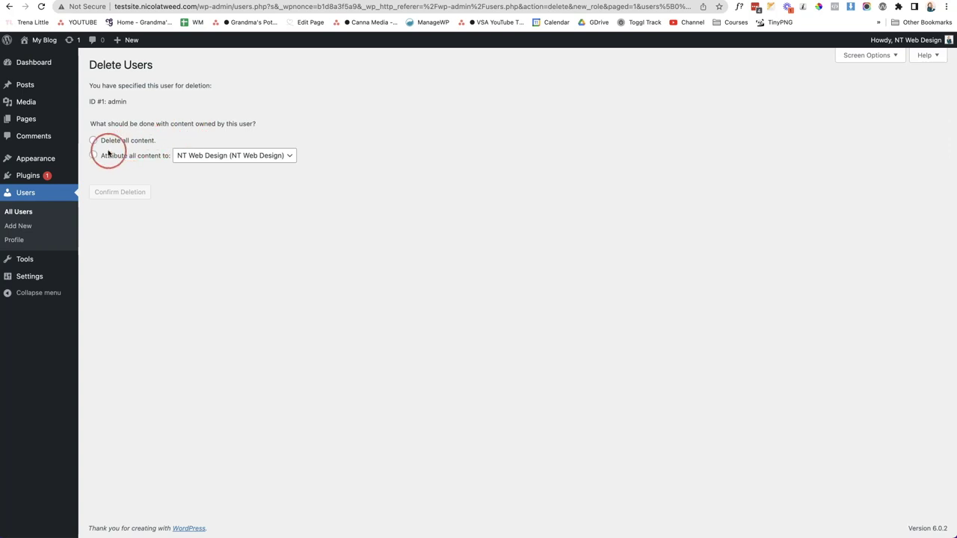
{"action": "left_click", "coordinate": [93, 155]}
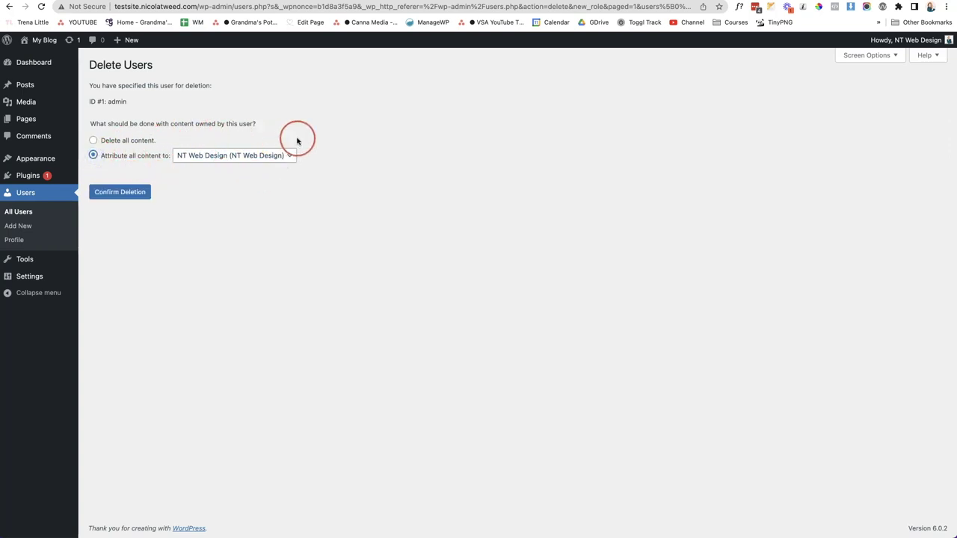
{"action": "left_click", "coordinate": [137, 196]}
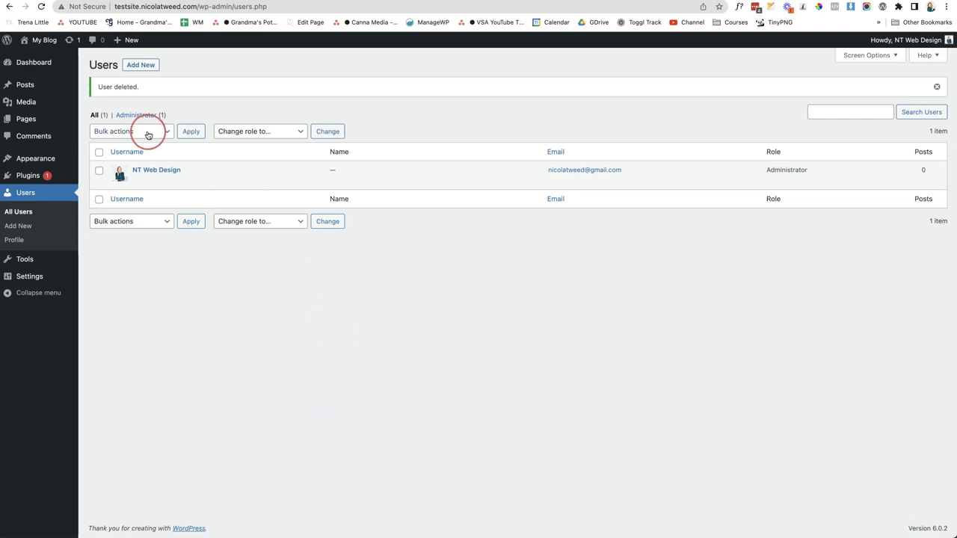
{"action": "mouse_move", "coordinate": [47, 64]}
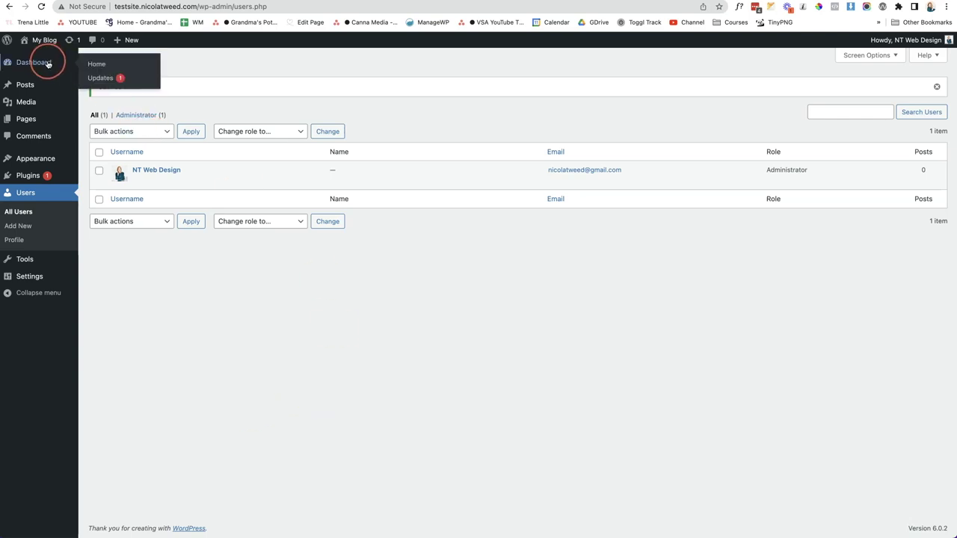
Update Akismet Anti-Spam from 5.0 to 5.0.1 on the Updates page
{"action": "left_click", "coordinate": [102, 80]}
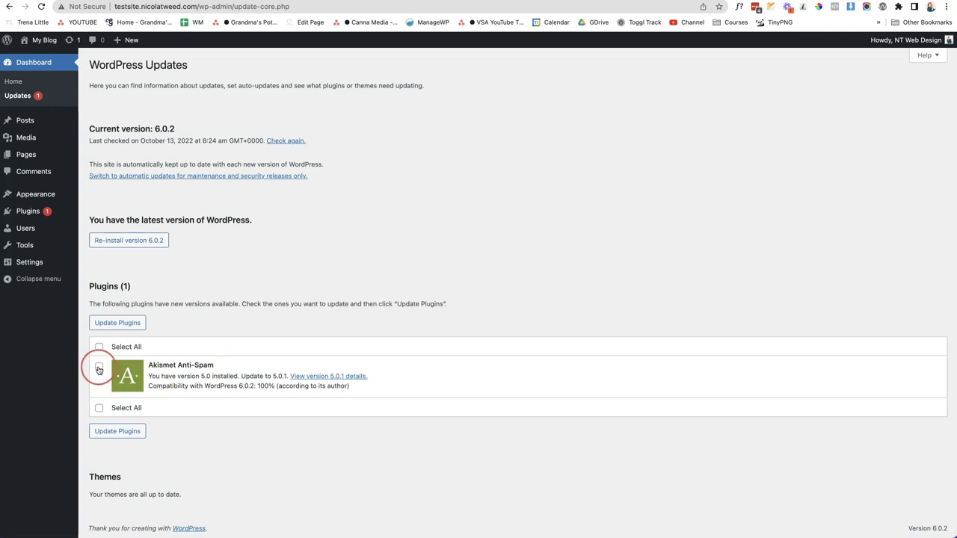
{"action": "left_click", "coordinate": [99, 367]}
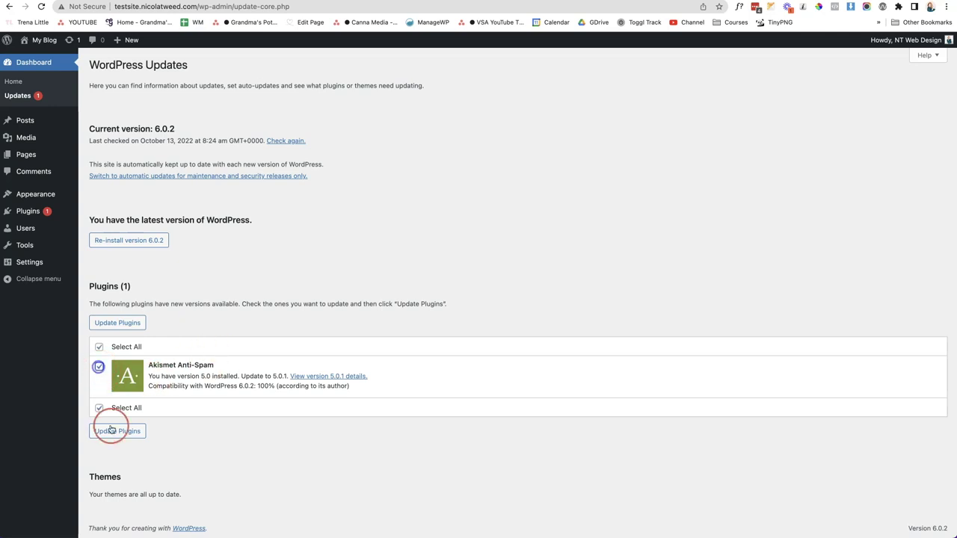
{"action": "left_click", "coordinate": [123, 324]}
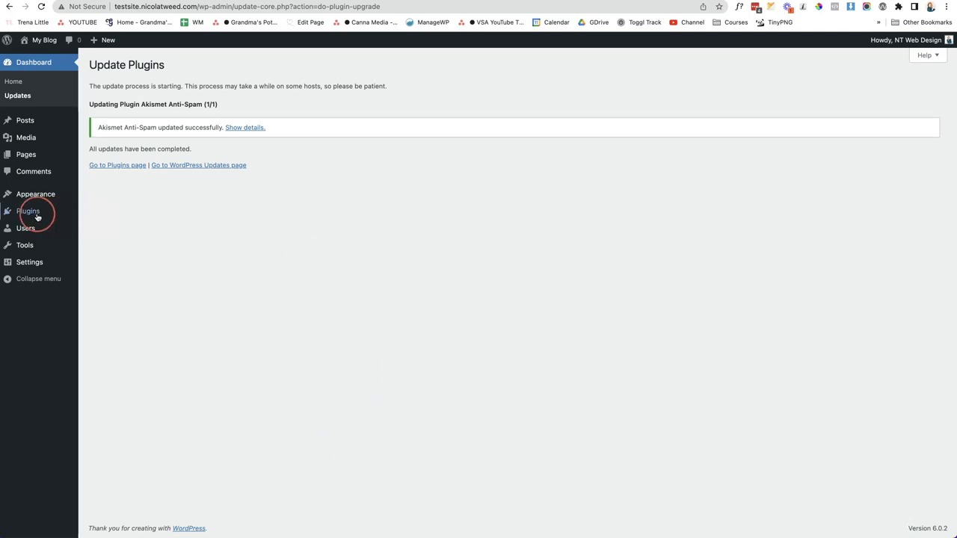
{"action": "mouse_move", "coordinate": [37, 216]}
{"action": "left_click", "coordinate": [103, 227]}
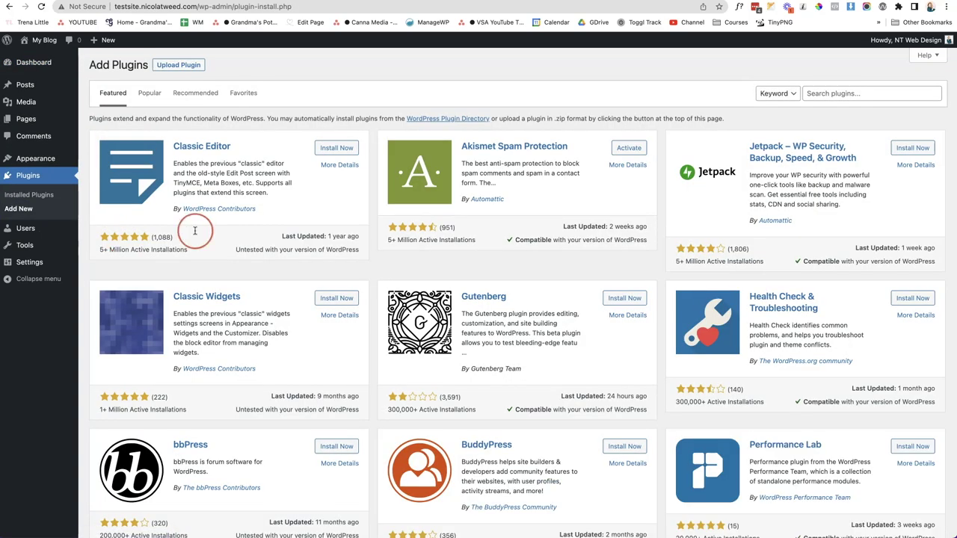
Search for 'updraftplus', then install and activate the UpdraftPlus backup plugin
{"action": "left_click", "coordinate": [838, 99]}
{"action": "type", "text": "updraf"}
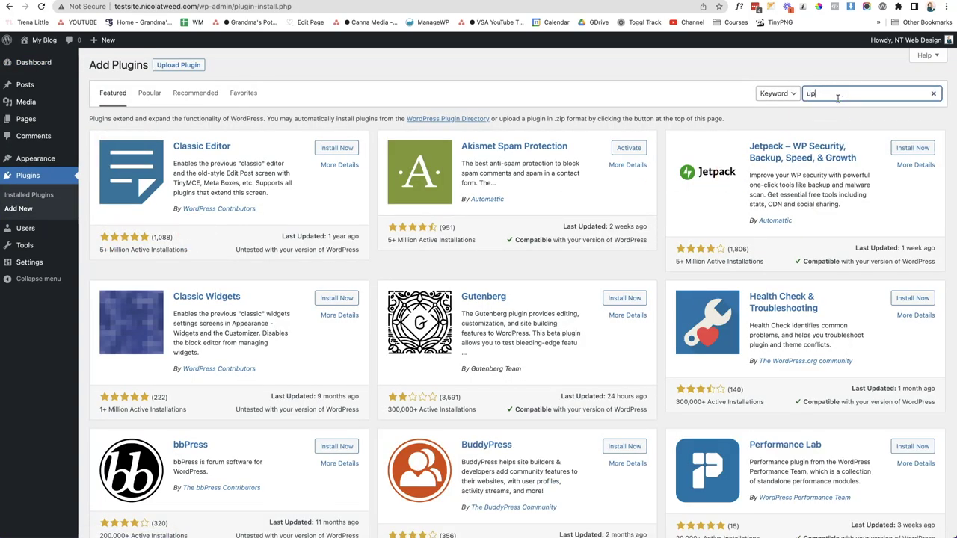
{"action": "type", "text": "tplus"}
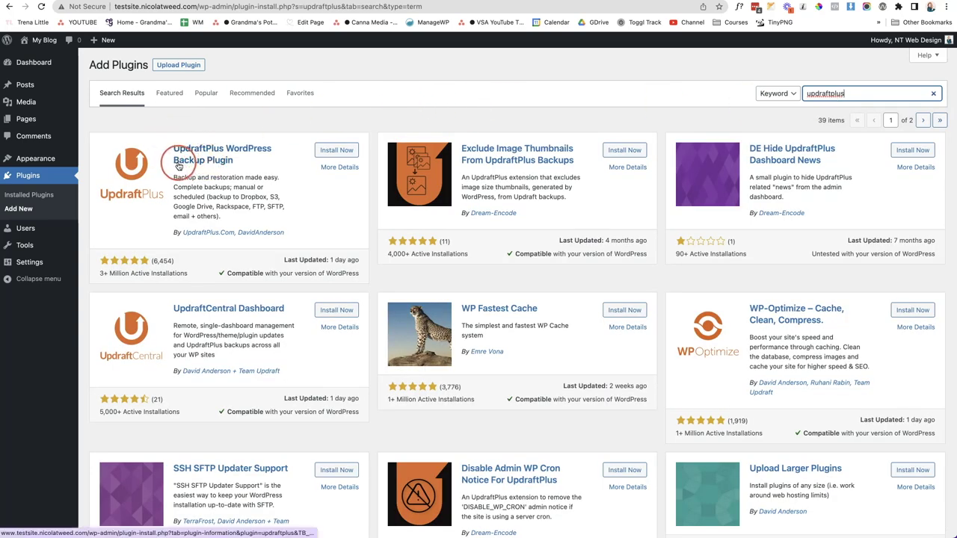
{"action": "left_click", "coordinate": [338, 152]}
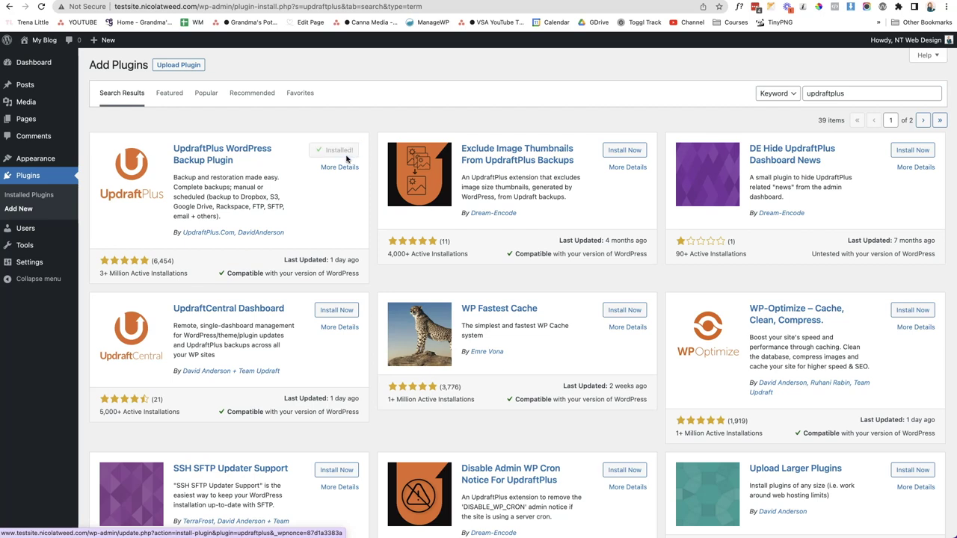
{"action": "left_click", "coordinate": [347, 155]}
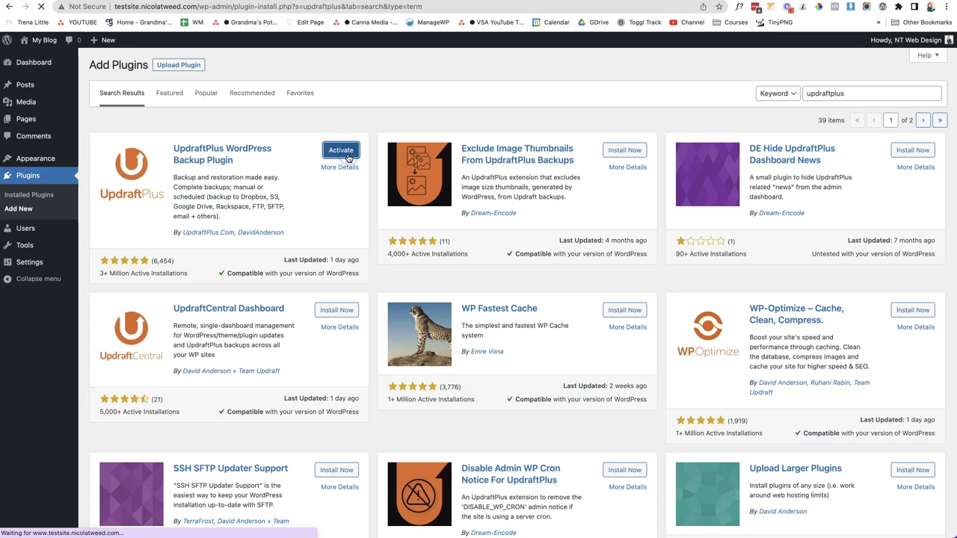
{"action": "left_click", "coordinate": [181, 171]}
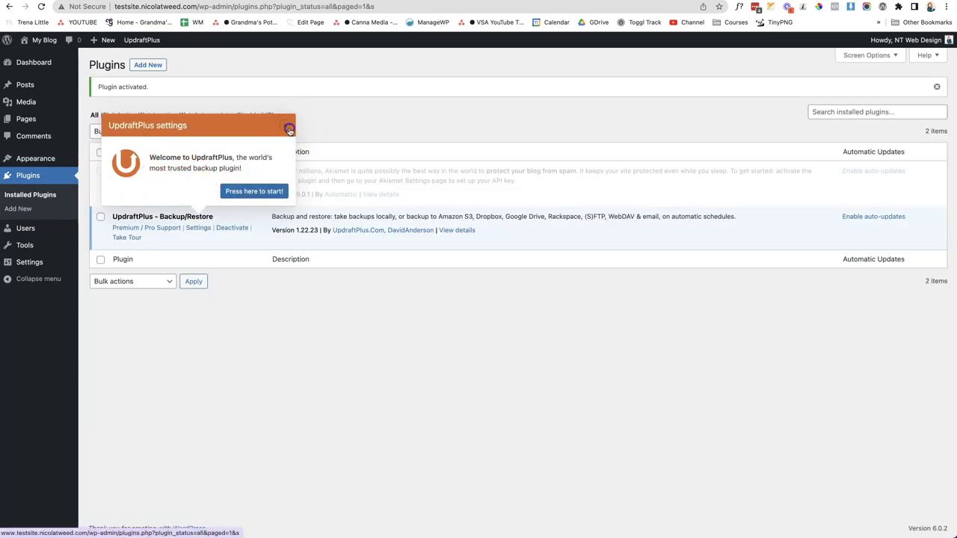
Dismiss the UpdraftPlus welcome message and open Settings > UpdraftPlus Backups
{"action": "left_click", "coordinate": [285, 126]}
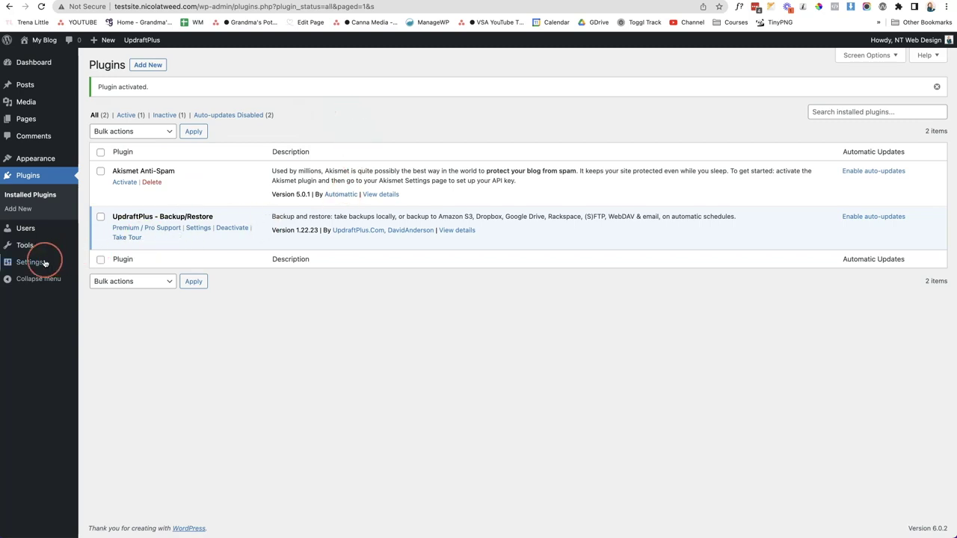
{"action": "mouse_move", "coordinate": [40, 264]}
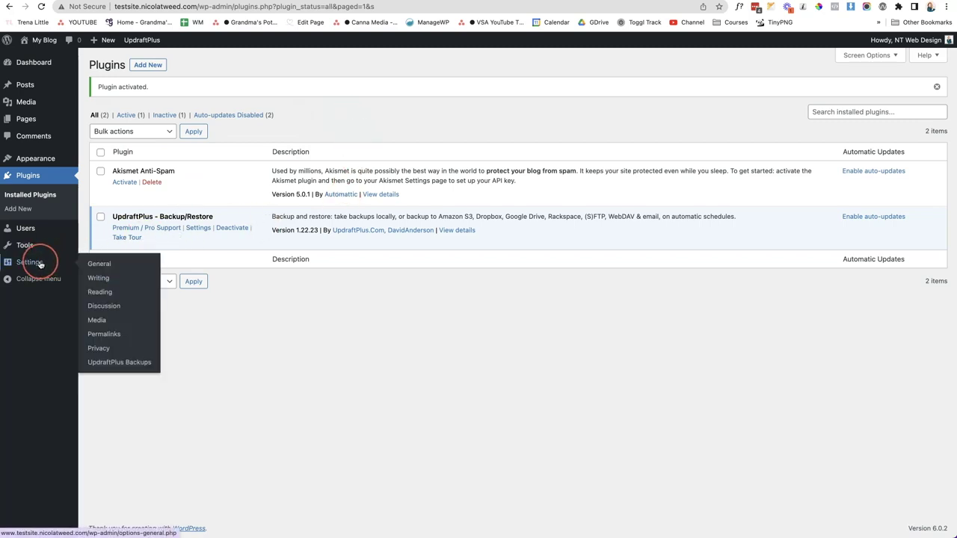
{"action": "left_click", "coordinate": [113, 365]}
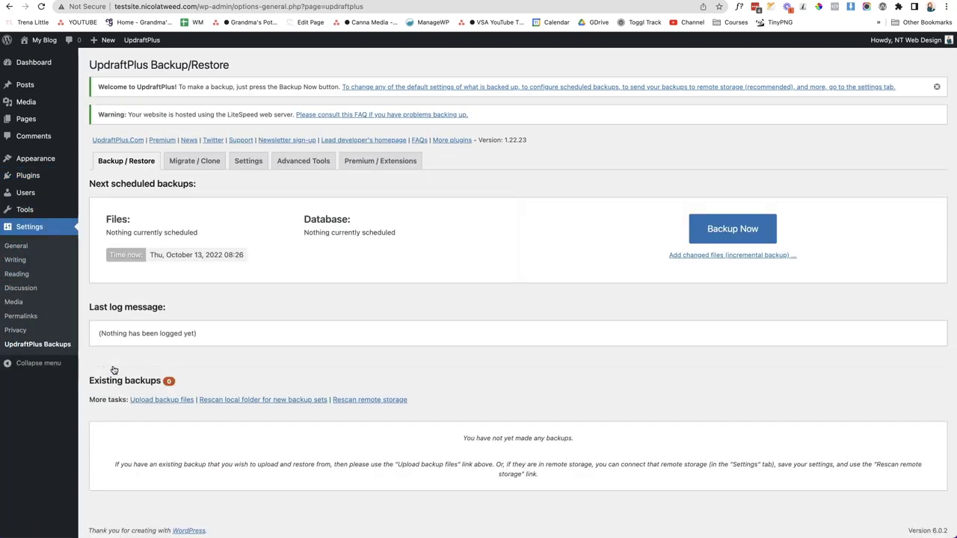
Set both the files and database backup schedules to Monthly
{"action": "left_click", "coordinate": [251, 164]}
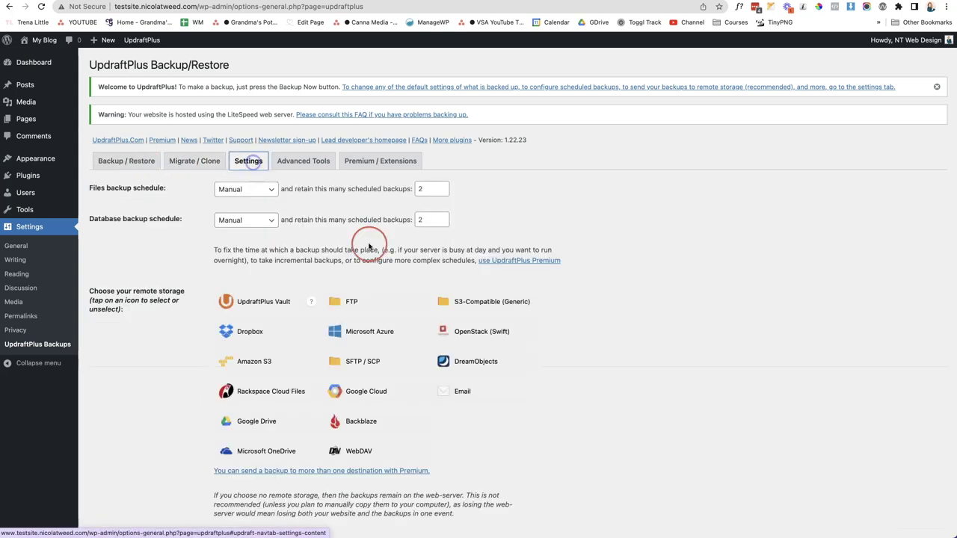
{"action": "left_click", "coordinate": [183, 194]}
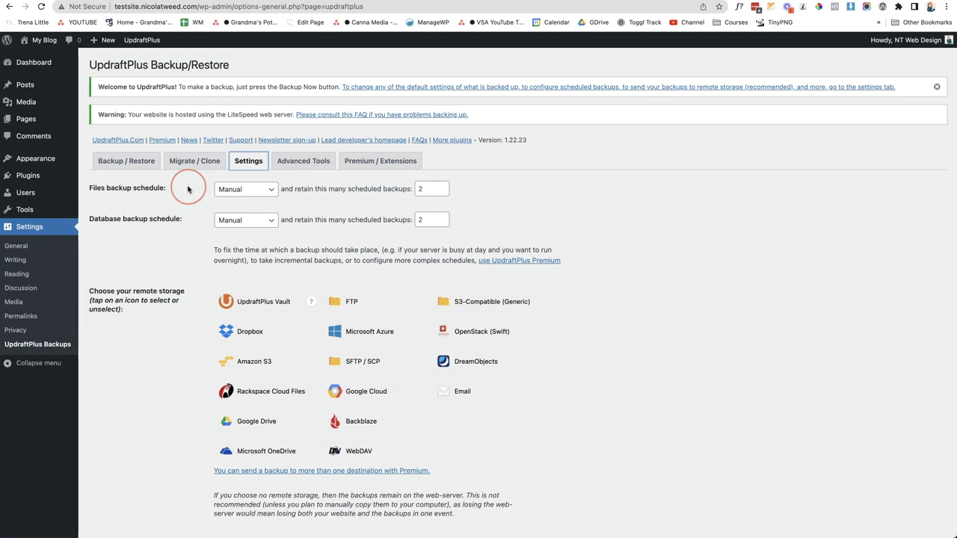
{"action": "left_click", "coordinate": [241, 189]}
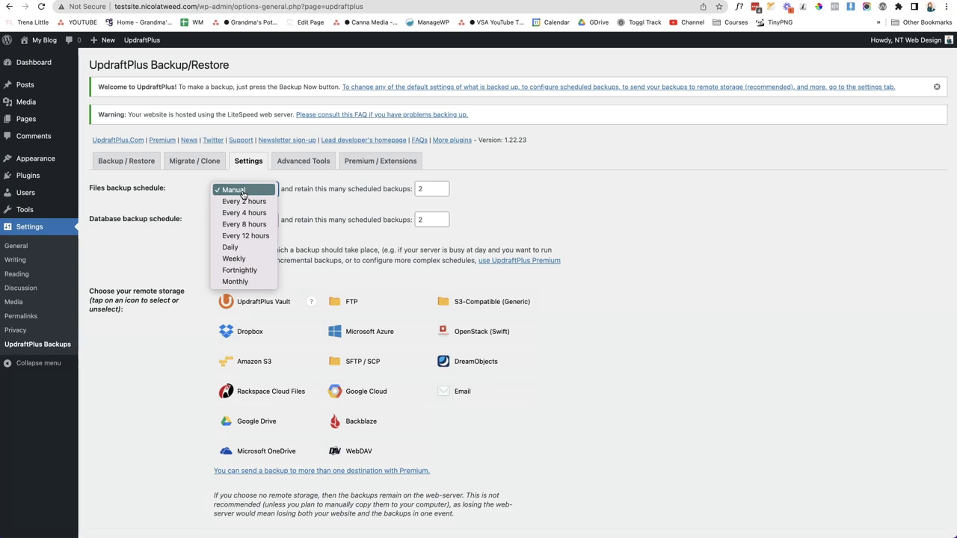
{"action": "left_click", "coordinate": [259, 282]}
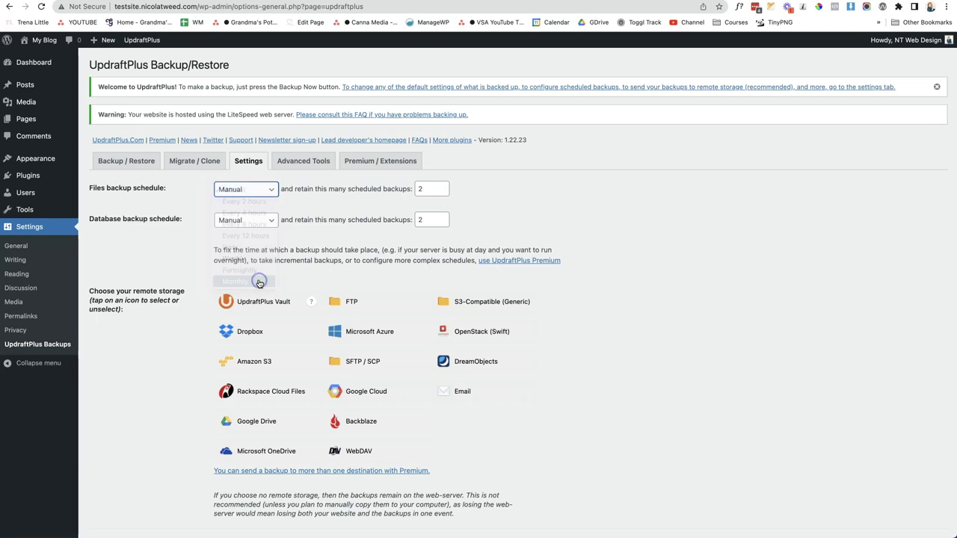
{"action": "left_click", "coordinate": [269, 222]}
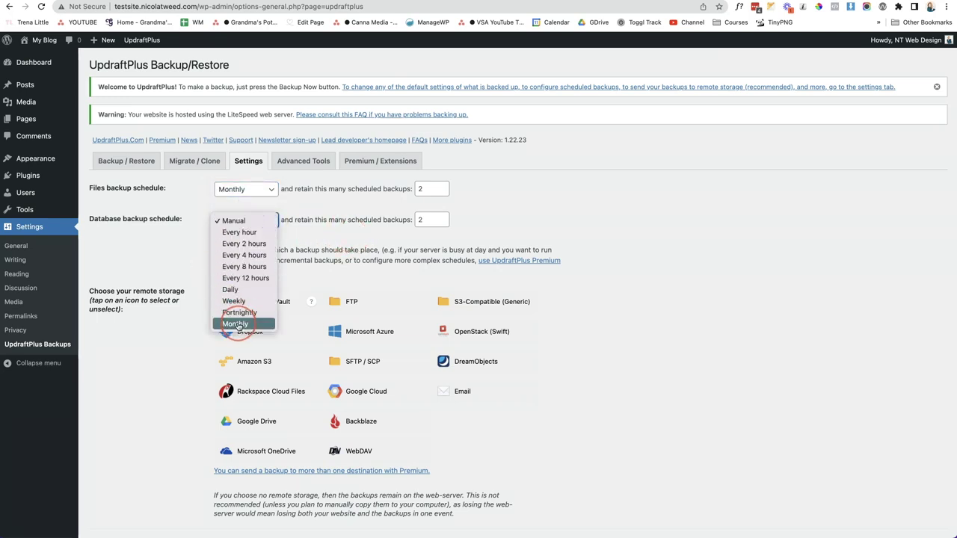
{"action": "left_click", "coordinate": [238, 324]}
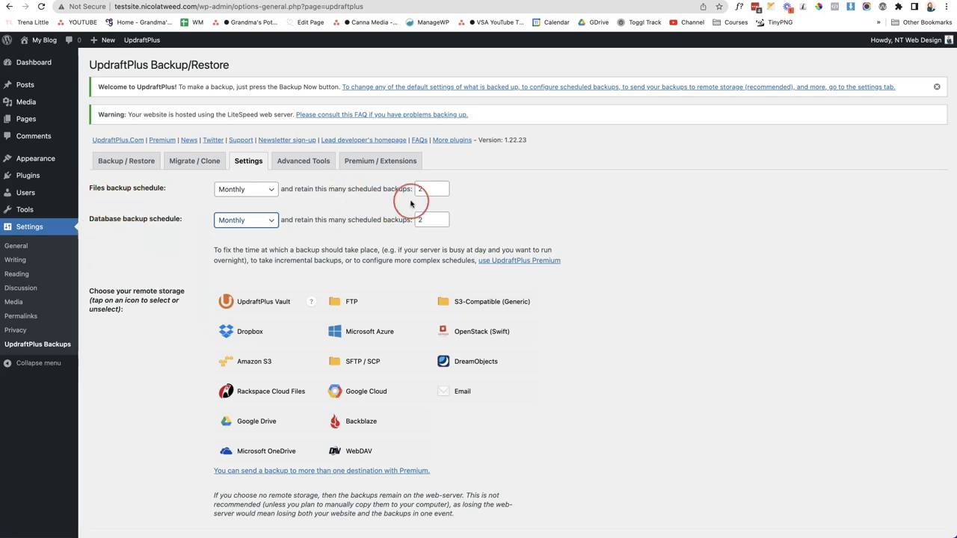
Retain 1 backup each for files and database, and choose Google Drive storage
{"action": "left_click", "coordinate": [442, 192]}
{"action": "left_click", "coordinate": [443, 222]}
{"action": "scroll", "coordinate": [582, 243], "scroll_direction": "down", "scroll_amount": 1}
{"action": "scroll", "coordinate": [582, 243], "scroll_direction": "down", "scroll_amount": 3}
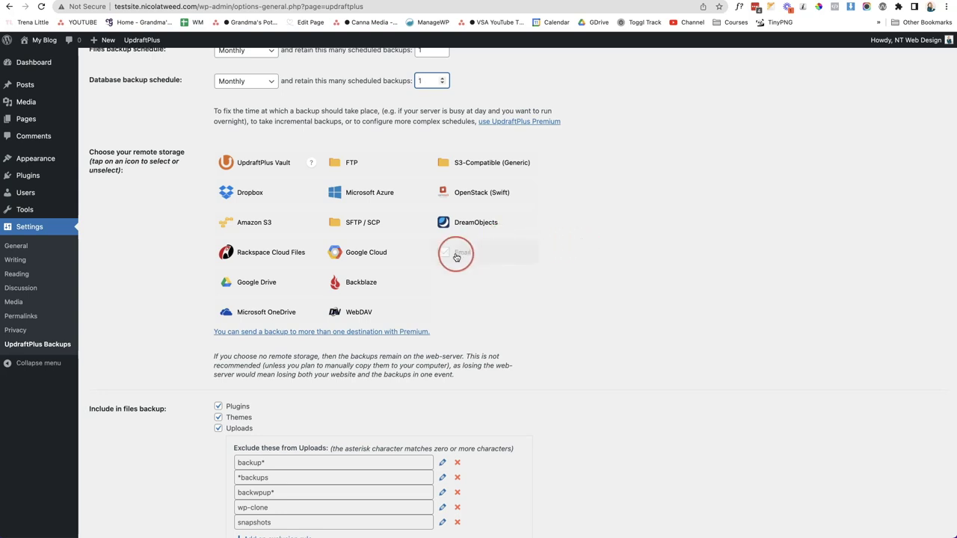
{"action": "left_click", "coordinate": [288, 288]}
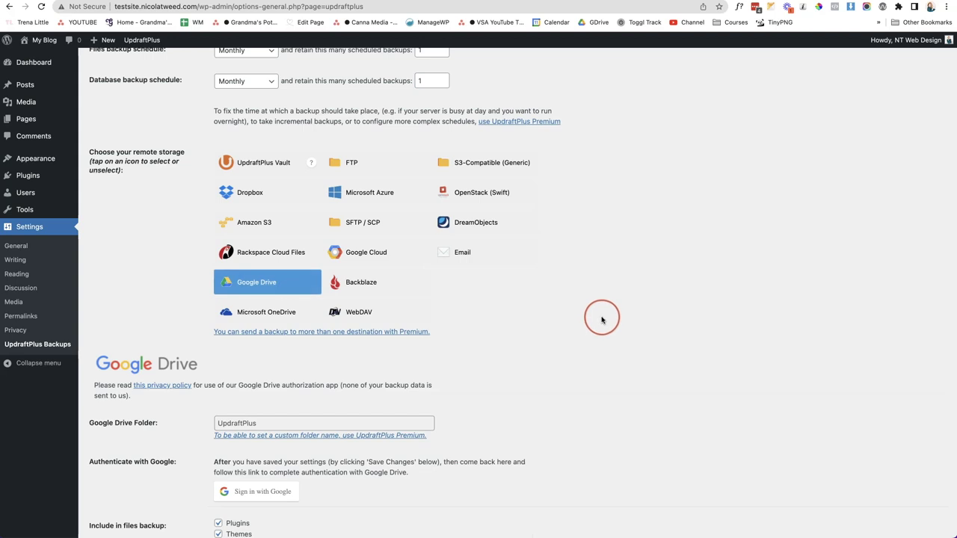
Start 'Sign in with Google' for Google Drive and leave the settings page when prompted
{"action": "scroll", "coordinate": [470, 291], "scroll_direction": "down", "scroll_amount": 1}
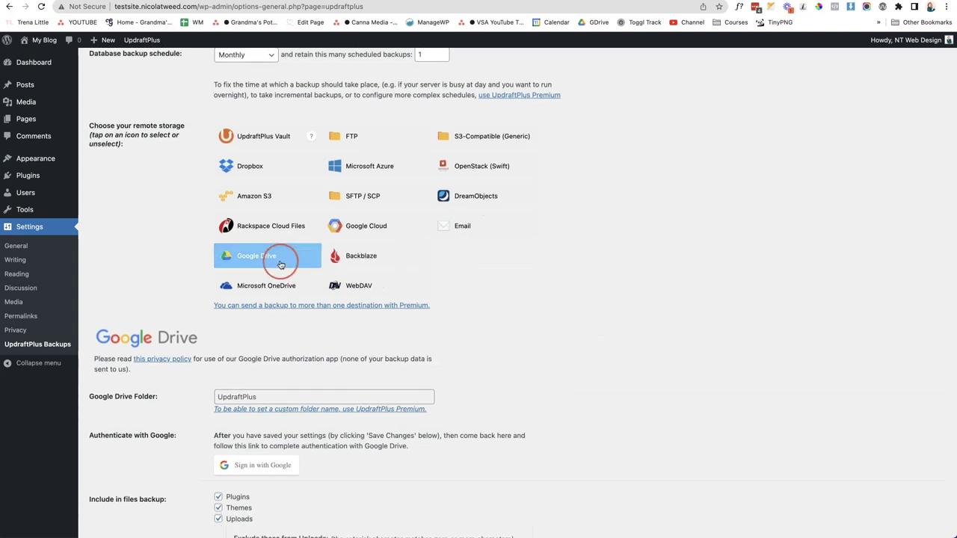
{"action": "scroll", "coordinate": [501, 338], "scroll_direction": "down", "scroll_amount": 2}
{"action": "scroll", "coordinate": [501, 338], "scroll_direction": "down", "scroll_amount": 2}
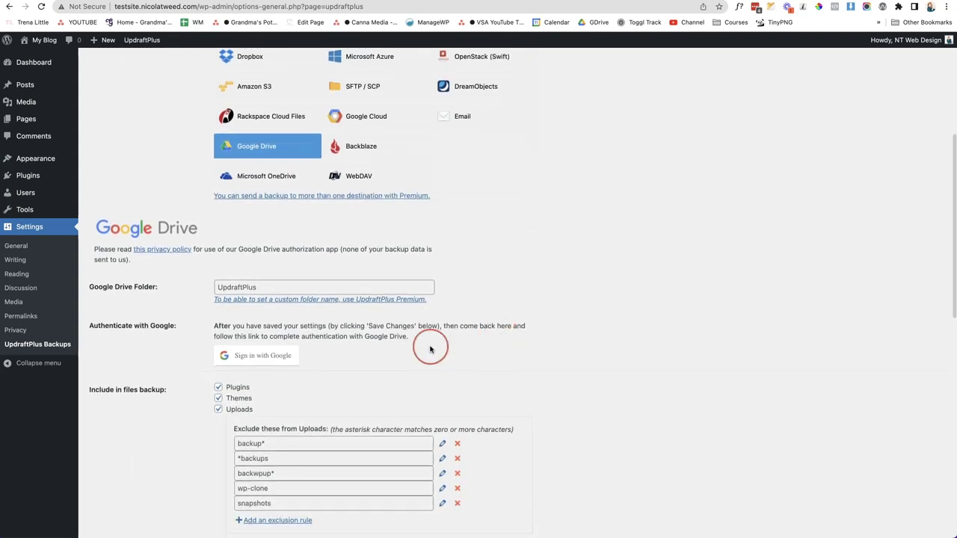
{"action": "left_click", "coordinate": [263, 357]}
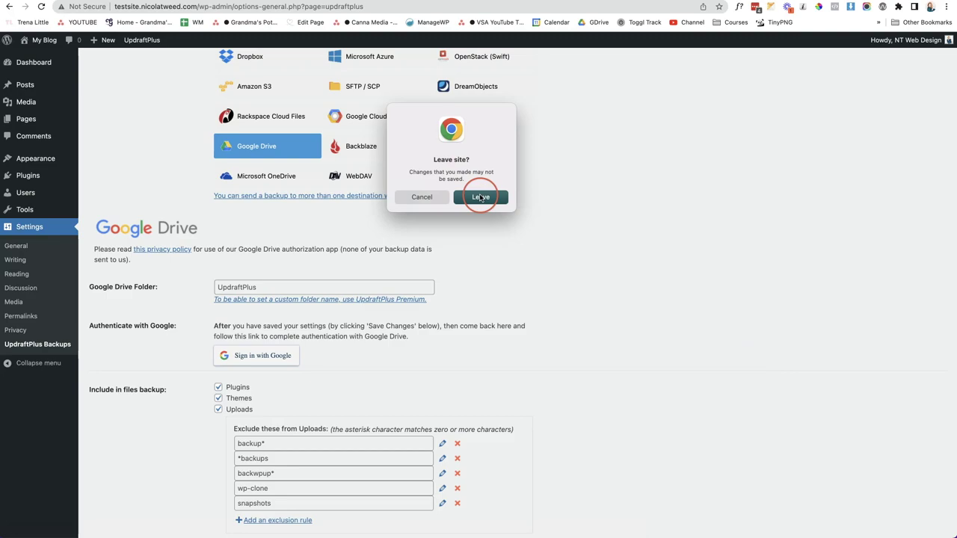
{"action": "left_click", "coordinate": [481, 197]}
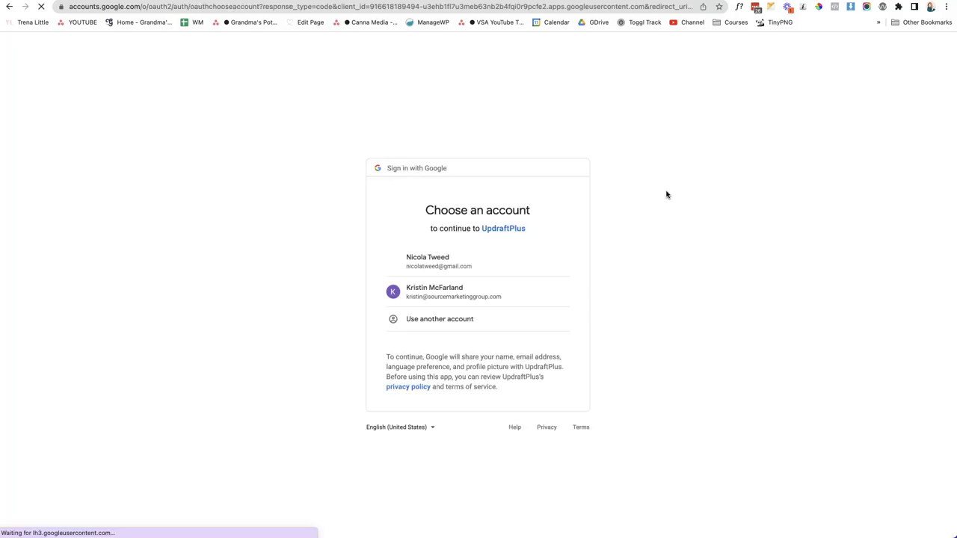
Choose the Google account, allow UpdraftPlus Drive access, and complete the setup
{"action": "left_click", "coordinate": [464, 259]}
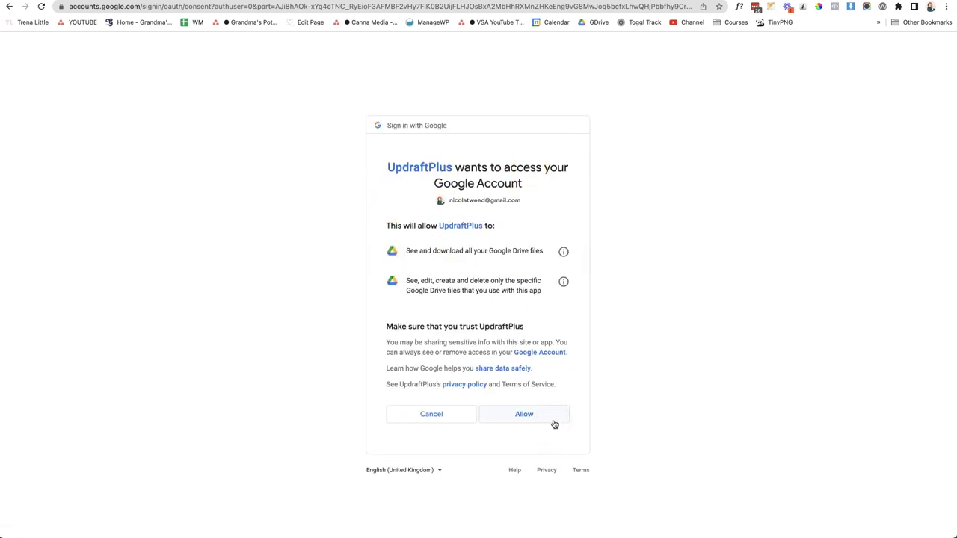
{"action": "left_click", "coordinate": [553, 420]}
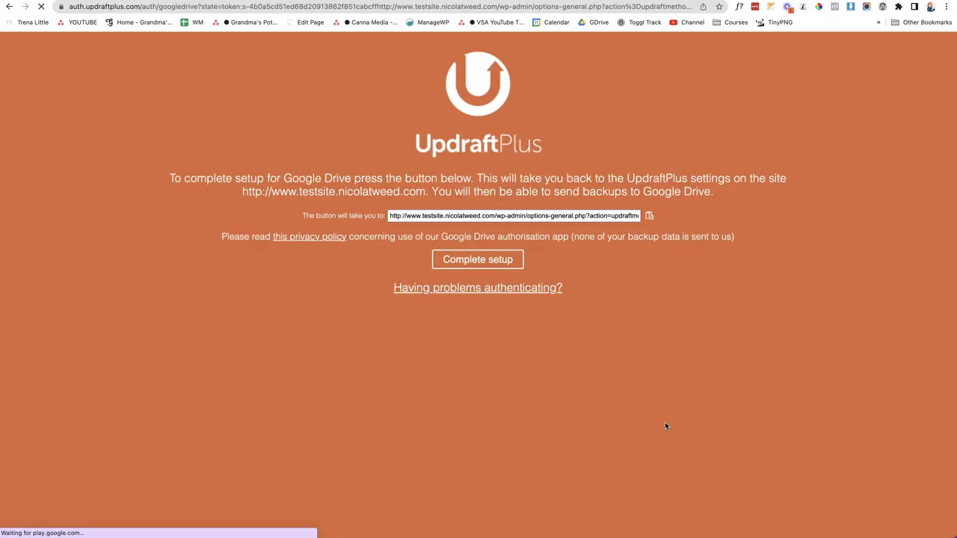
{"action": "left_click", "coordinate": [501, 259]}
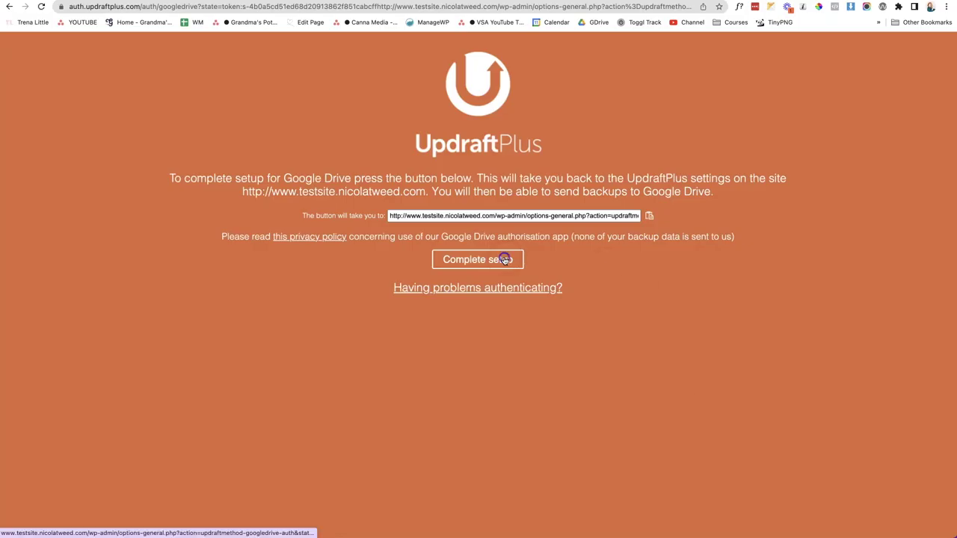
{"action": "left_click", "coordinate": [733, 334]}
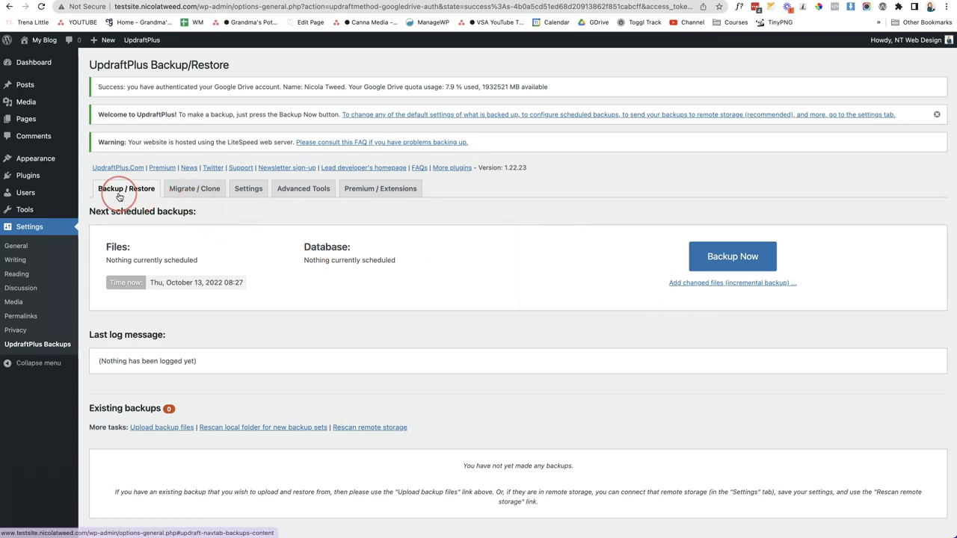
Run a manual UpdraftPlus backup of database, files and remote storage, then close the finished notice
{"action": "left_click", "coordinate": [741, 258]}
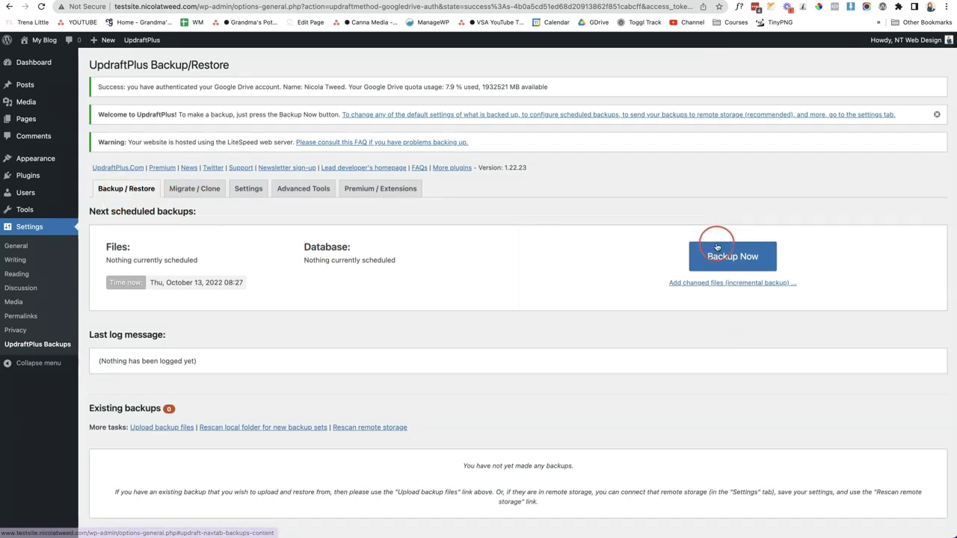
{"action": "left_click", "coordinate": [338, 223]}
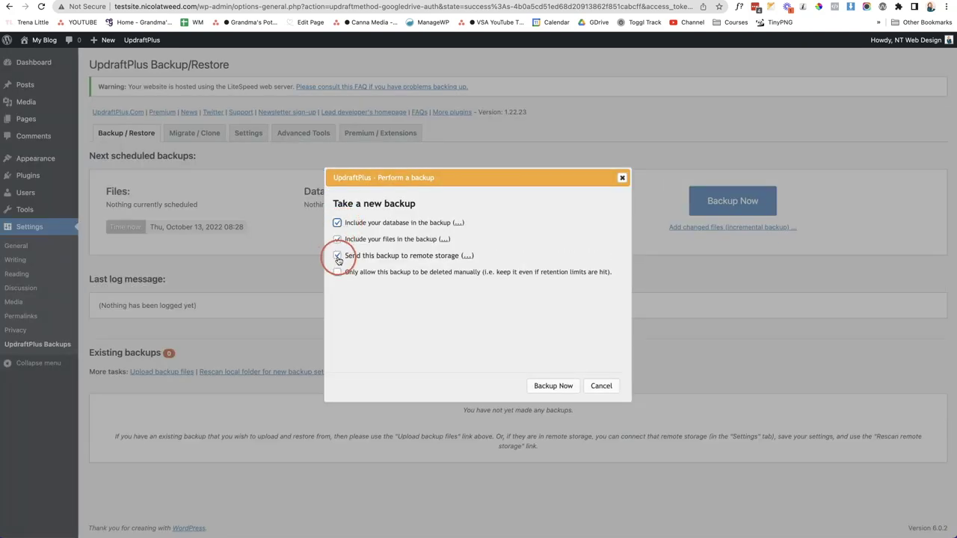
{"action": "left_click", "coordinate": [554, 386]}
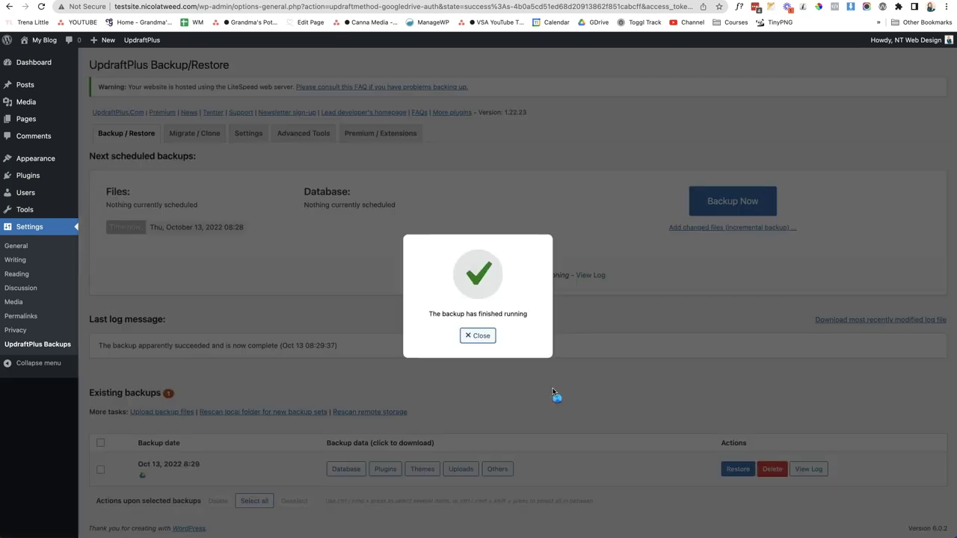
{"action": "left_click", "coordinate": [543, 361]}
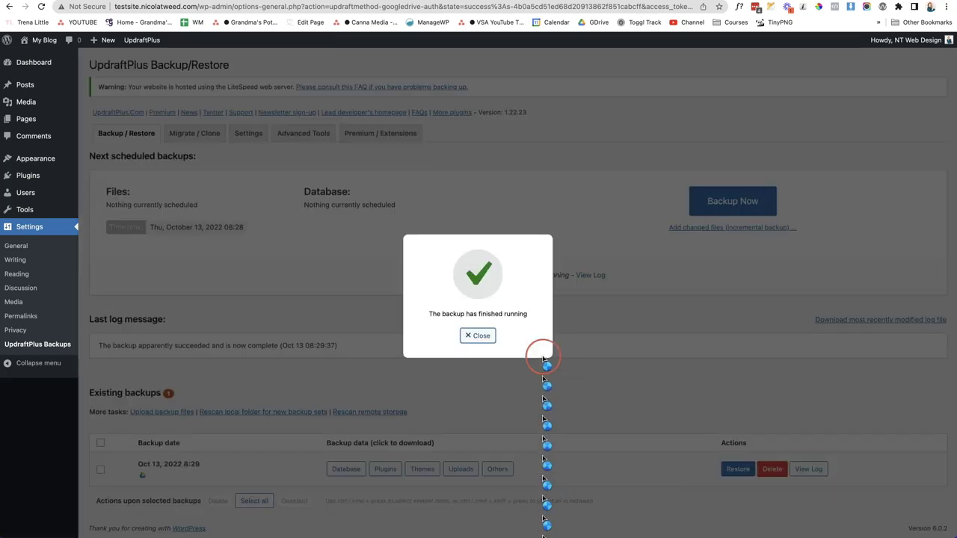
{"action": "left_click", "coordinate": [497, 334]}
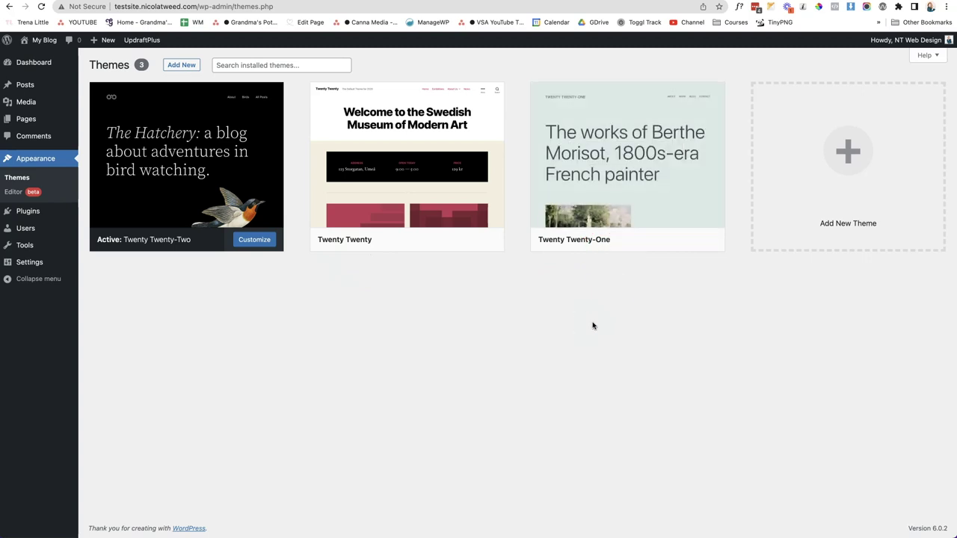
Delete the Twenty Twenty theme from its Theme Details and confirm the deletion
{"action": "left_click", "coordinate": [470, 380]}
{"action": "mouse_move", "coordinate": [427, 218]}
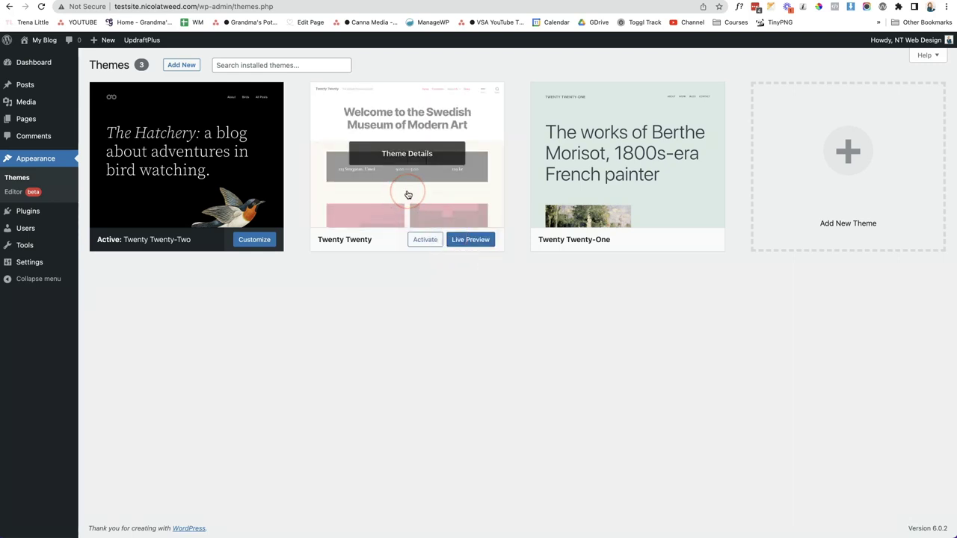
{"action": "left_click", "coordinate": [408, 195]}
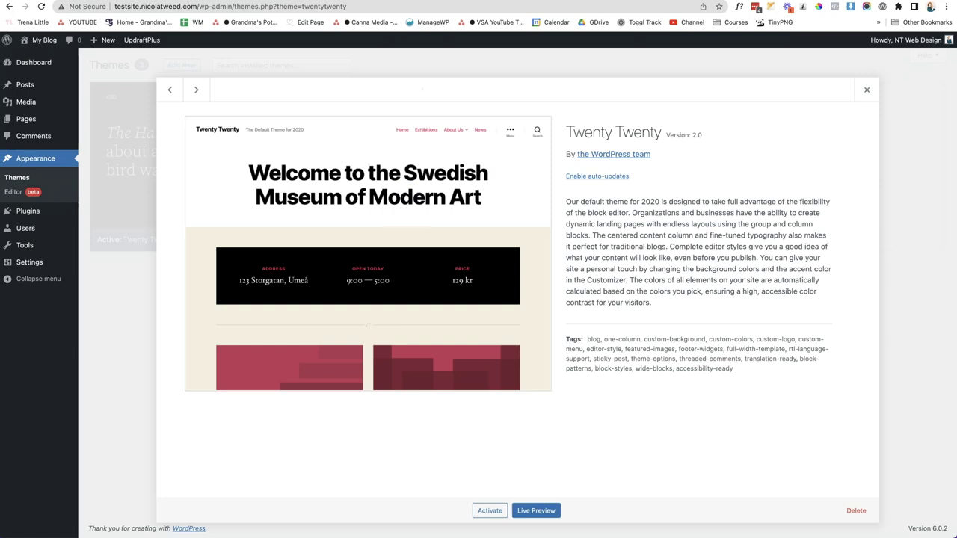
{"action": "left_click", "coordinate": [856, 510]}
{"action": "left_click", "coordinate": [567, 83]}
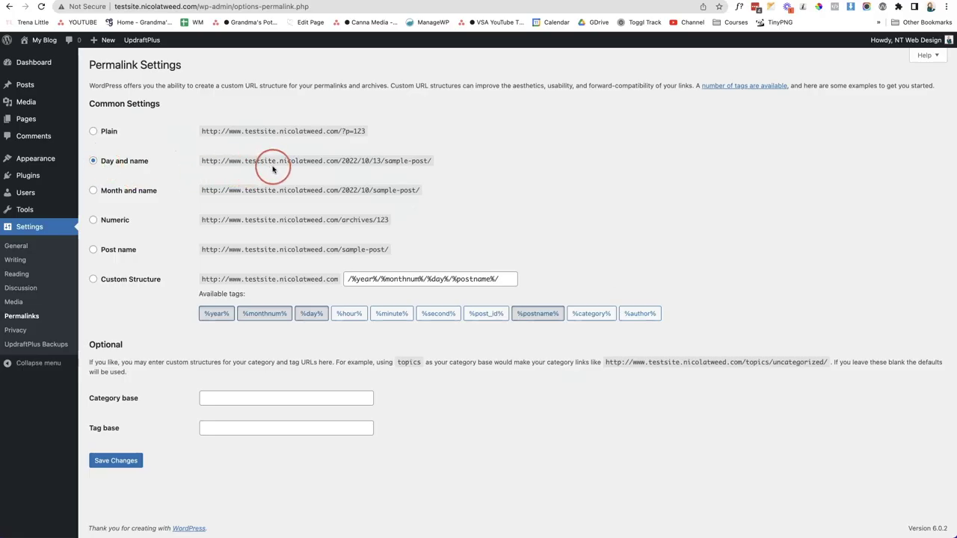
Compare the Day and name and Post name example URLs and select Post name
{"action": "left_click_drag", "start_coordinate": [342, 160], "coordinate": [427, 161]}
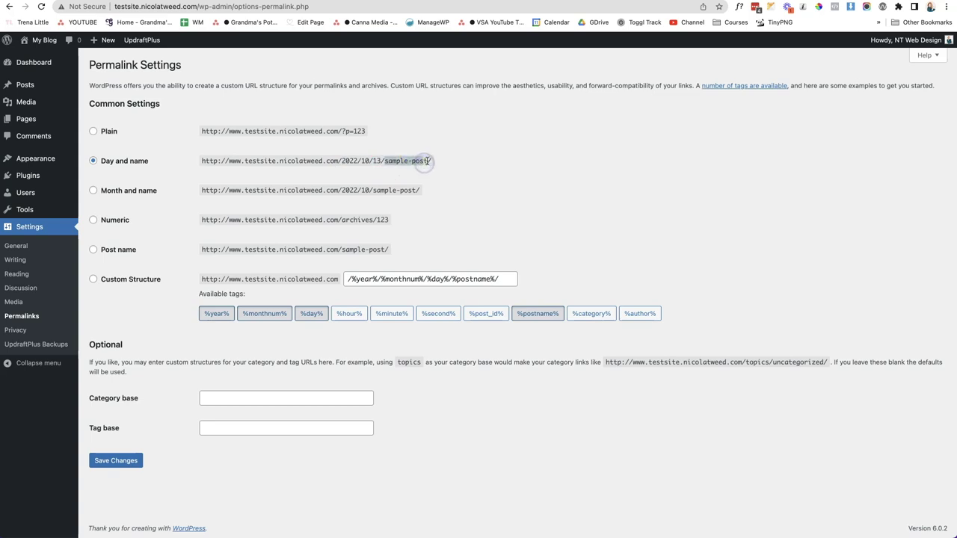
{"action": "left_click", "coordinate": [452, 173]}
{"action": "left_click_drag", "start_coordinate": [338, 160], "coordinate": [383, 161]}
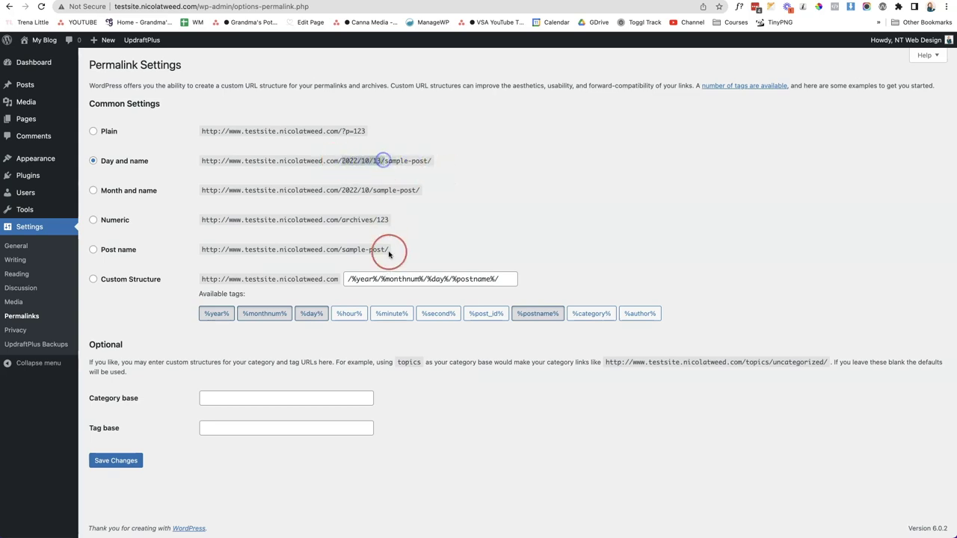
{"action": "left_click_drag", "start_coordinate": [341, 251], "coordinate": [386, 251]}
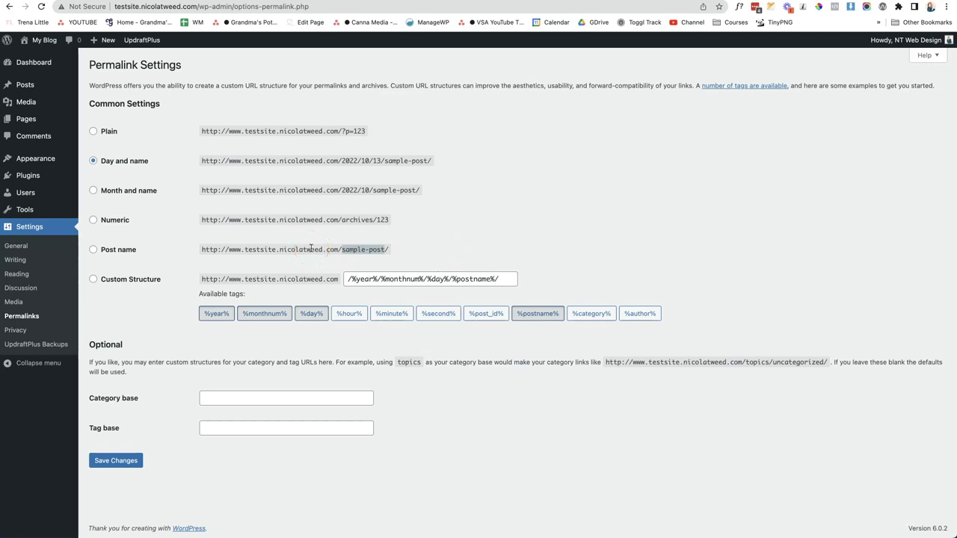
{"action": "left_click", "coordinate": [226, 227]}
{"action": "left_click_drag", "start_coordinate": [224, 231], "coordinate": [95, 254]}
{"action": "left_click", "coordinate": [93, 251]}
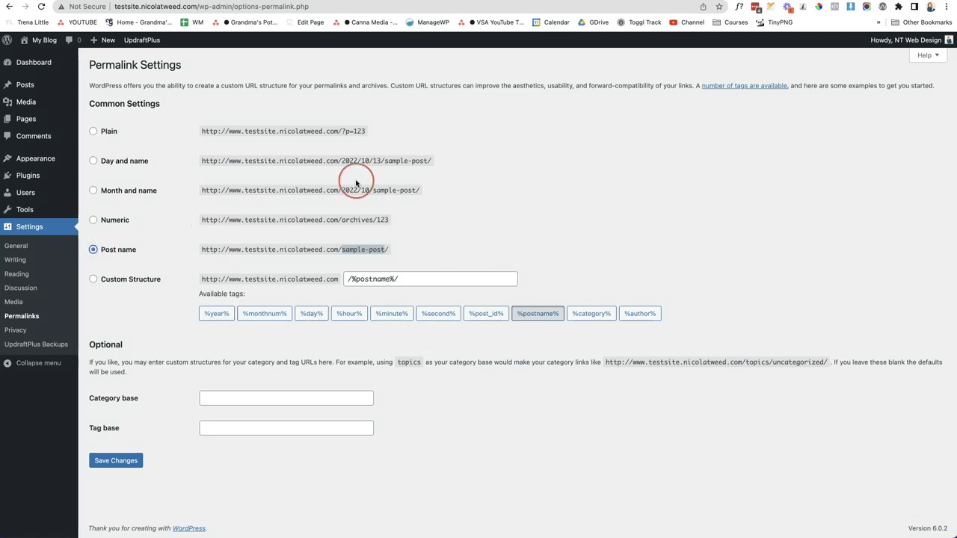
{"action": "left_click_drag", "start_coordinate": [341, 161], "coordinate": [383, 161]}
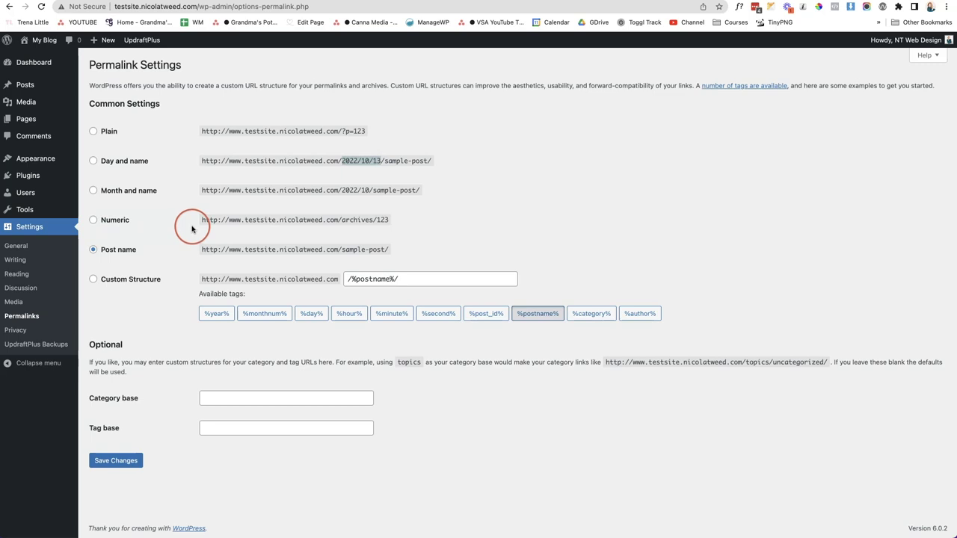
Try a Custom Structure with %category% before %postname%, then revert to Post name
{"action": "left_click", "coordinate": [93, 281]}
{"action": "left_click_drag", "start_coordinate": [401, 275], "coordinate": [350, 276]}
{"action": "left_click", "coordinate": [347, 280]}
{"action": "left_click", "coordinate": [598, 315]}
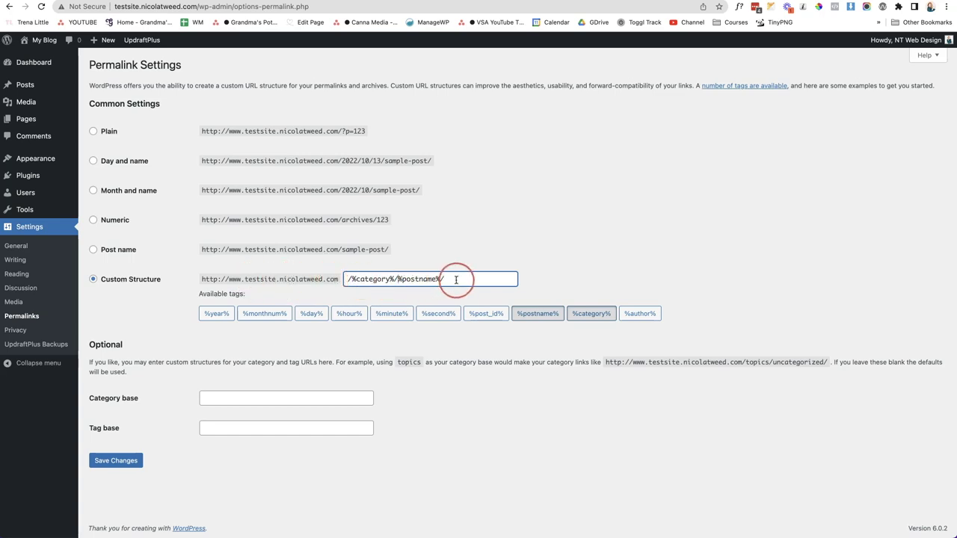
{"action": "left_click", "coordinate": [127, 249]}
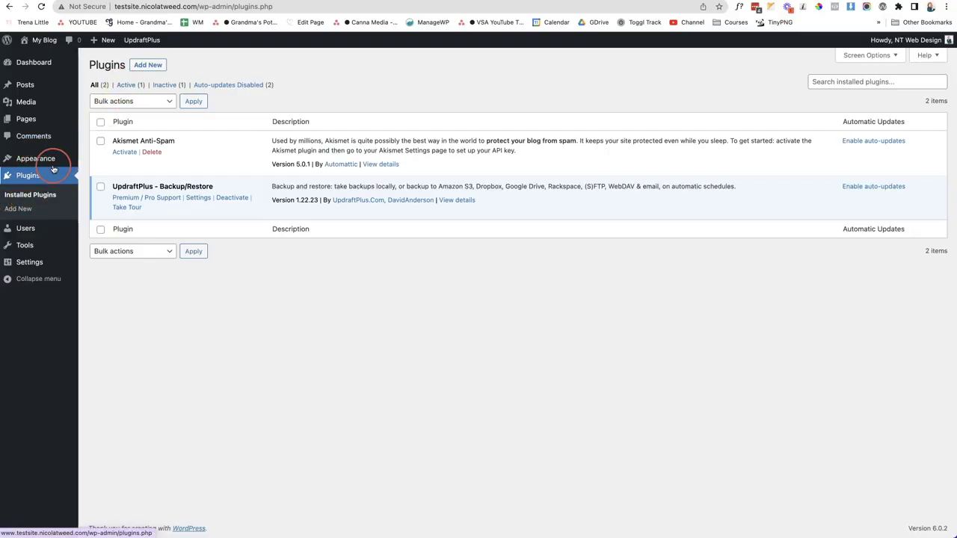
Browse Add New plugins and switch to the Popular list
{"action": "left_click", "coordinate": [149, 66]}
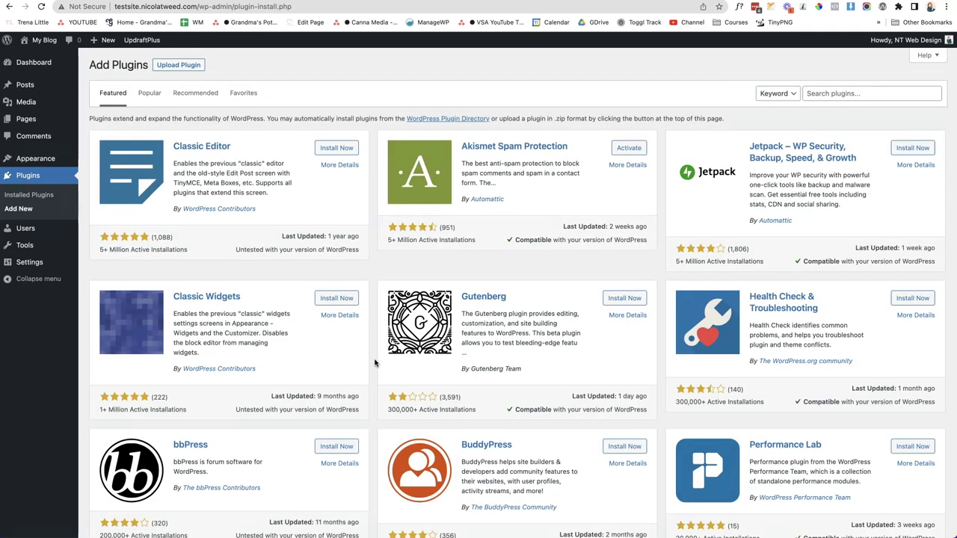
{"action": "scroll", "coordinate": [449, 363], "scroll_direction": "down", "scroll_amount": 5}
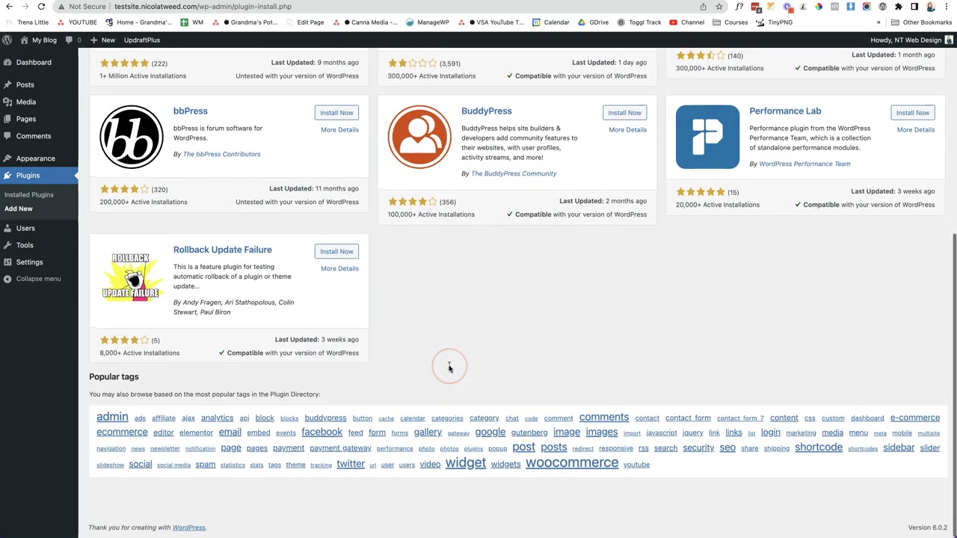
{"action": "scroll", "coordinate": [449, 369], "scroll_direction": "up", "scroll_amount": 5}
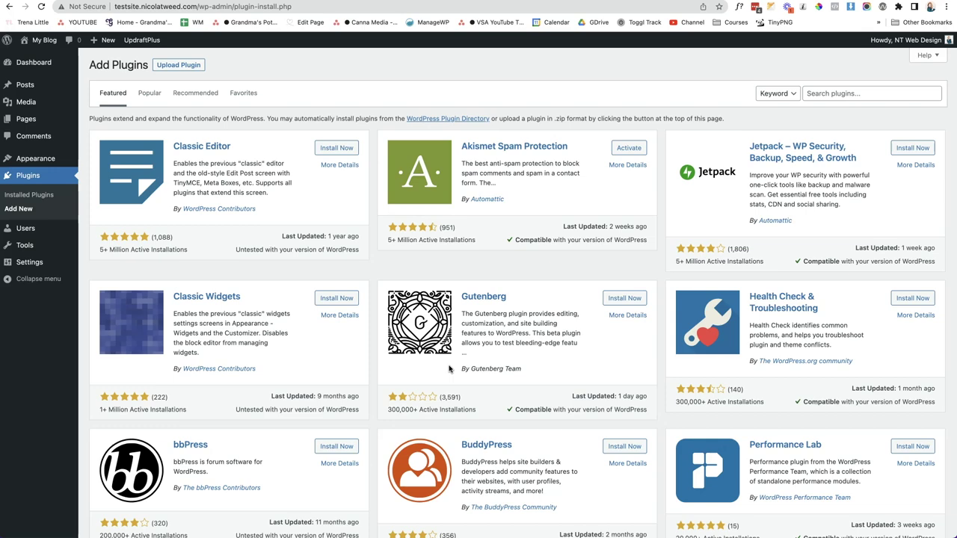
{"action": "left_click", "coordinate": [150, 96]}
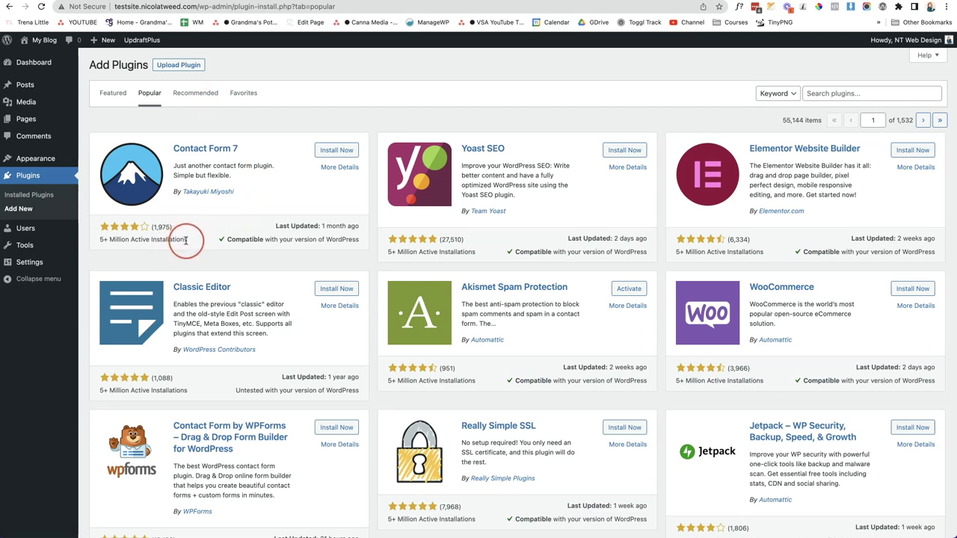
Check Contact Form 7's installation count and open its More Details window
{"action": "left_click_drag", "start_coordinate": [139, 240], "coordinate": [97, 242]}
{"action": "left_click", "coordinate": [96, 251]}
{"action": "left_click", "coordinate": [342, 169]}
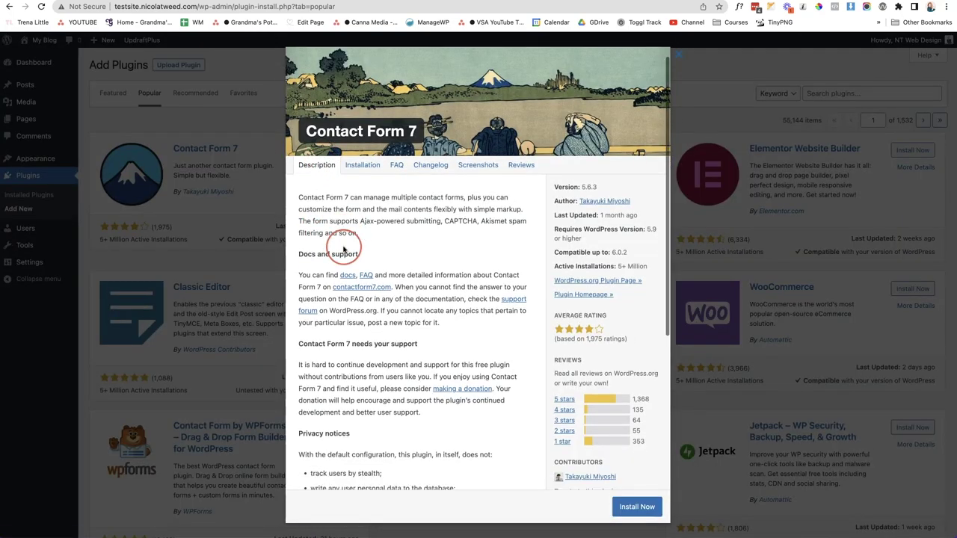
{"action": "scroll", "coordinate": [343, 250], "scroll_direction": "down", "scroll_amount": 2}
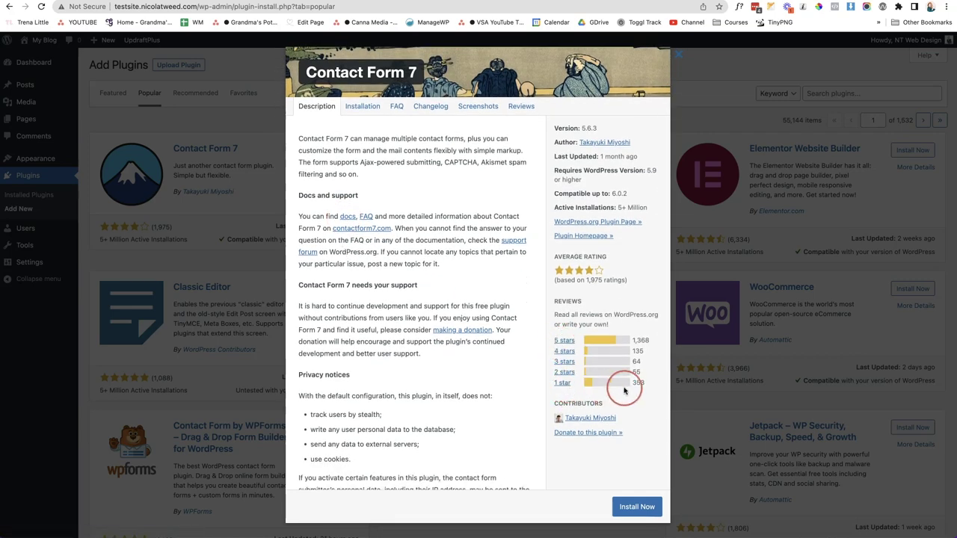
{"action": "scroll", "coordinate": [629, 385], "scroll_direction": "up", "scroll_amount": 2}
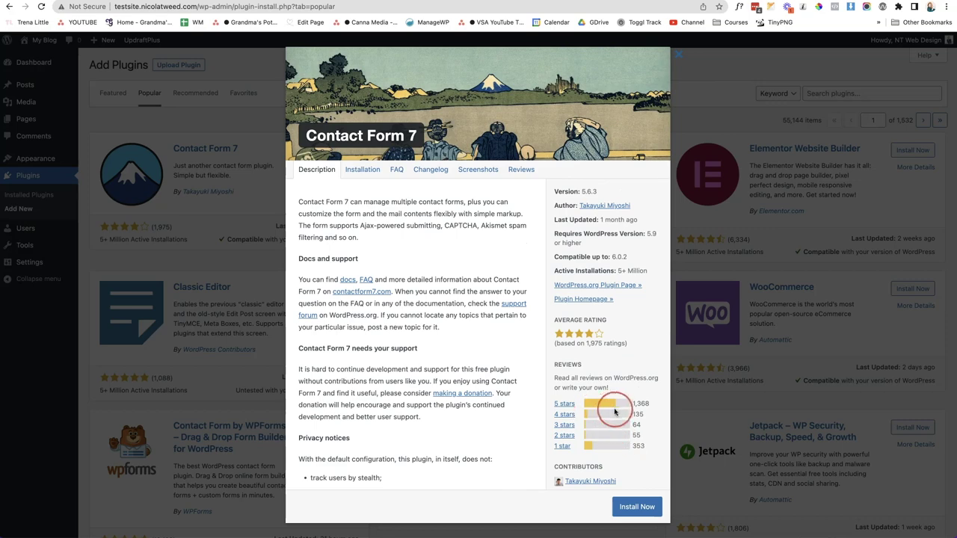
{"action": "scroll", "coordinate": [366, 172], "scroll_direction": "down", "scroll_amount": 1}
Read Contact Form 7's Installation and Reviews tabs, close the window and install it
{"action": "left_click", "coordinate": [363, 170]}
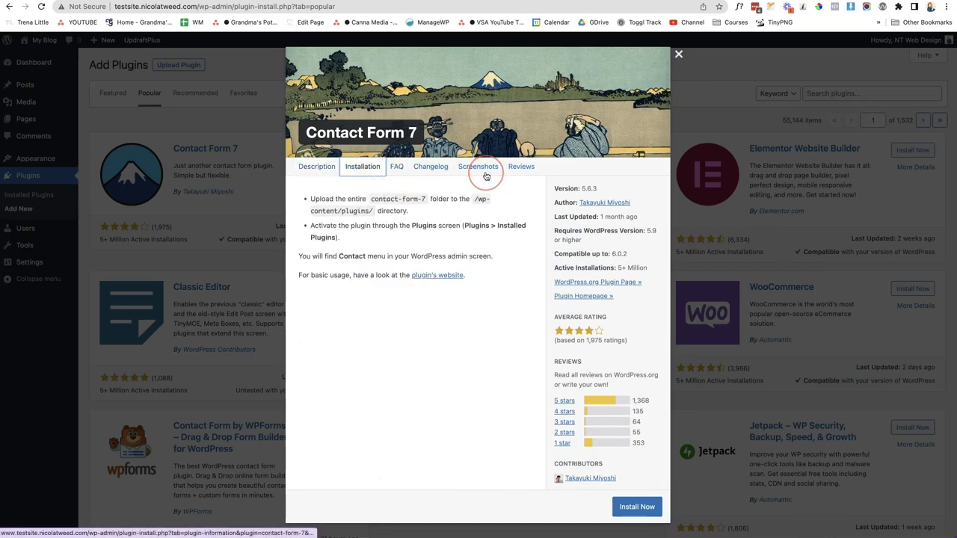
{"action": "left_click", "coordinate": [521, 168]}
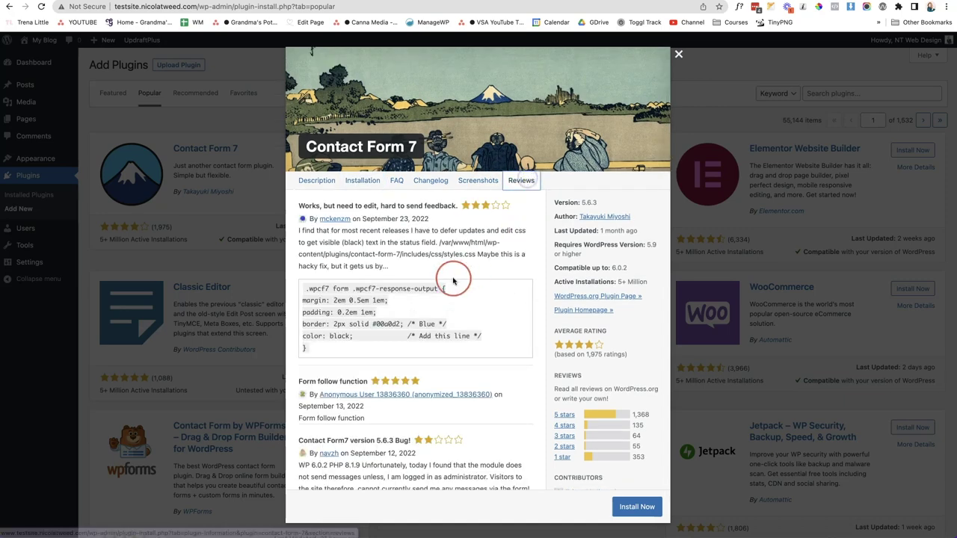
{"action": "scroll", "coordinate": [452, 281], "scroll_direction": "down", "scroll_amount": 3}
{"action": "scroll", "coordinate": [452, 281], "scroll_direction": "down", "scroll_amount": 3}
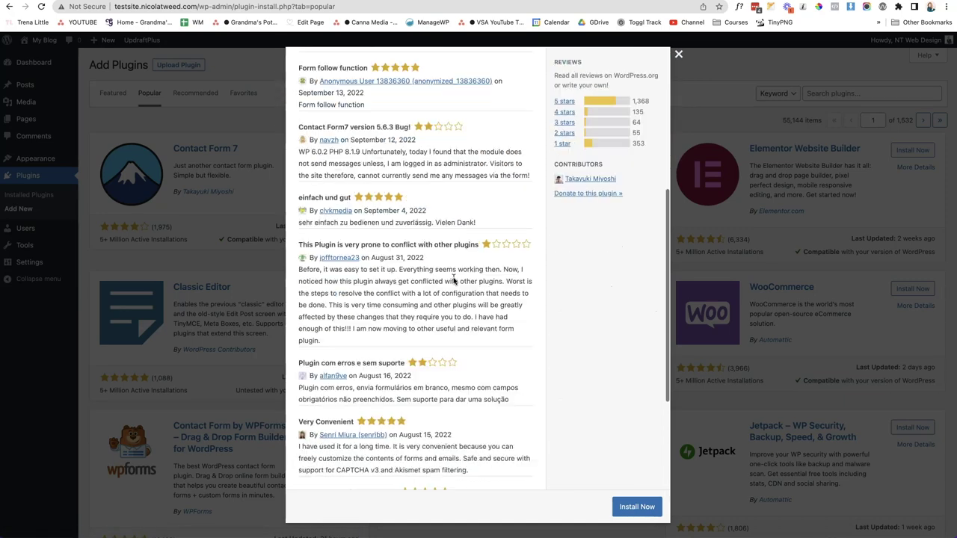
{"action": "scroll", "coordinate": [464, 281], "scroll_direction": "up", "scroll_amount": 6}
{"action": "left_click", "coordinate": [483, 282]}
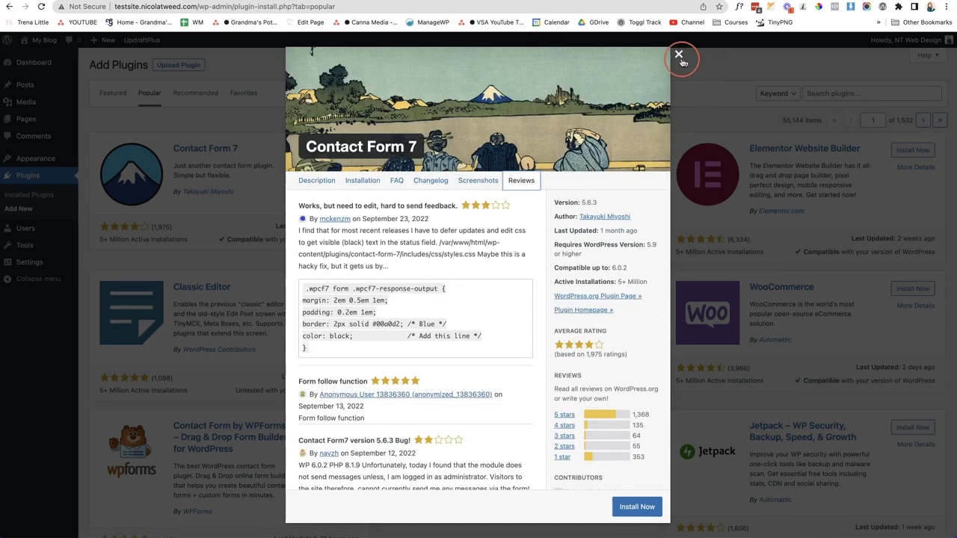
{"action": "left_click", "coordinate": [678, 54]}
{"action": "left_click", "coordinate": [333, 149]}
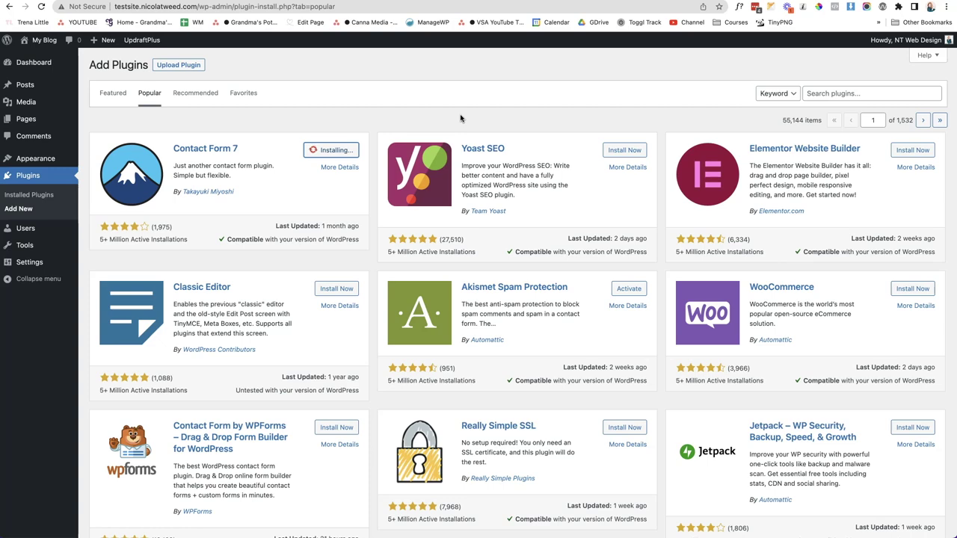
Delete Contact Form 7 from Installed Plugins, confirm, then return to Add New plugins
{"action": "left_click", "coordinate": [104, 198]}
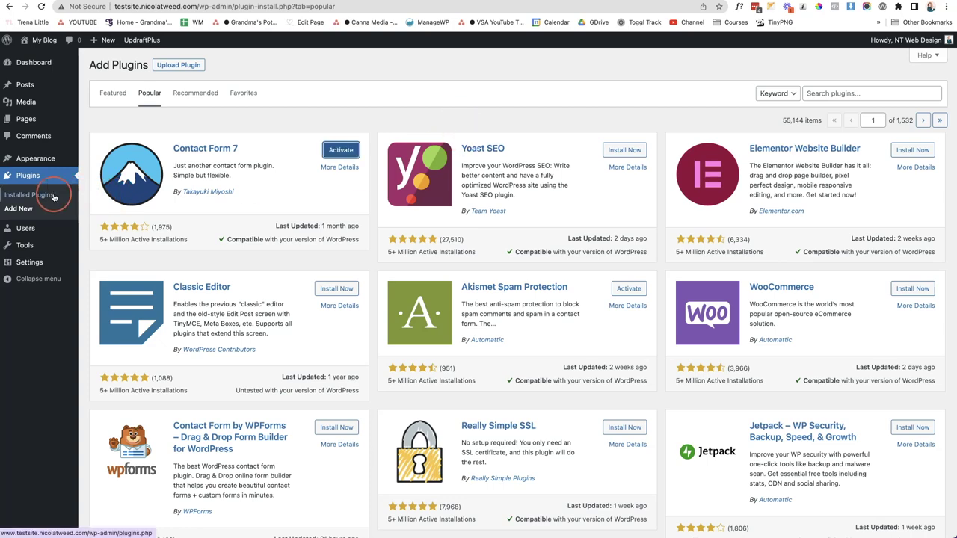
{"action": "left_click", "coordinate": [57, 195]}
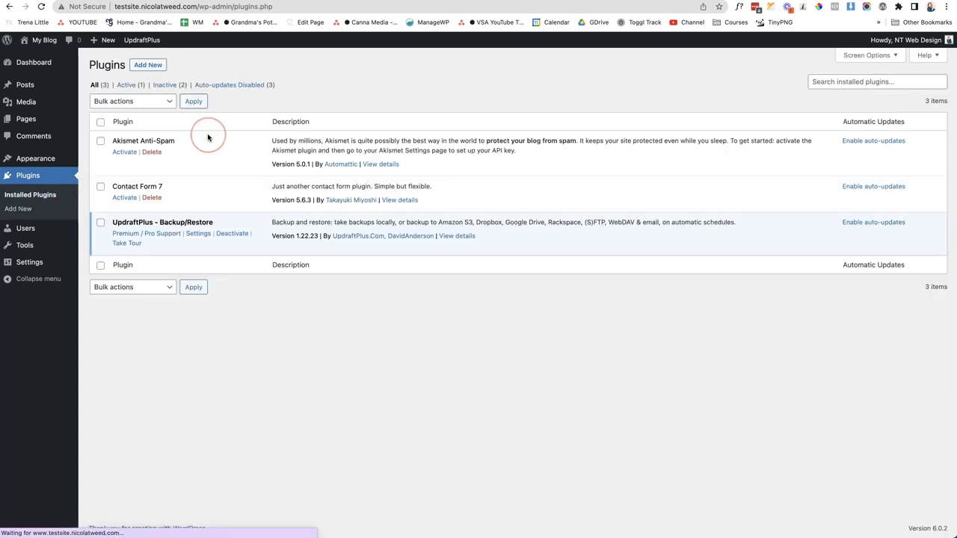
{"action": "left_click", "coordinate": [152, 197]}
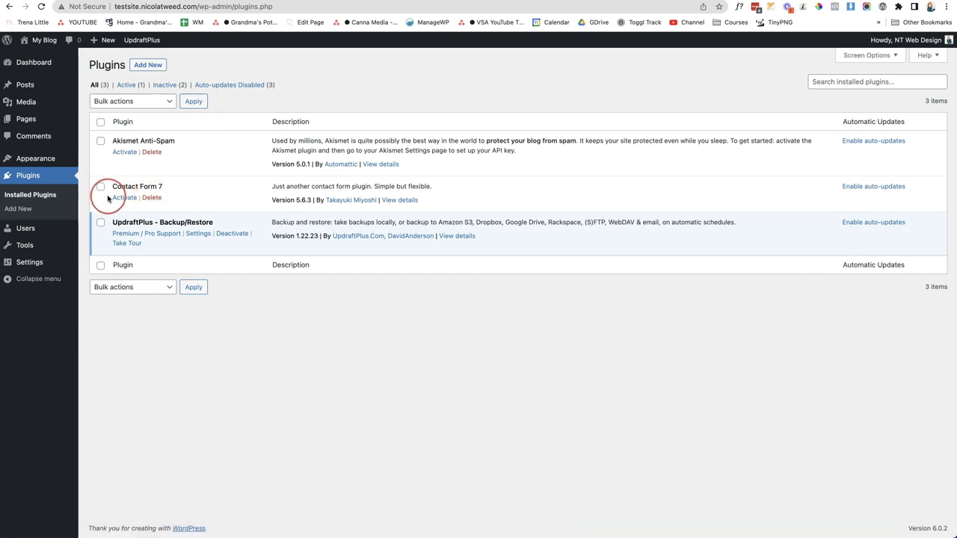
{"action": "left_click", "coordinate": [152, 198]}
{"action": "left_click", "coordinate": [560, 73]}
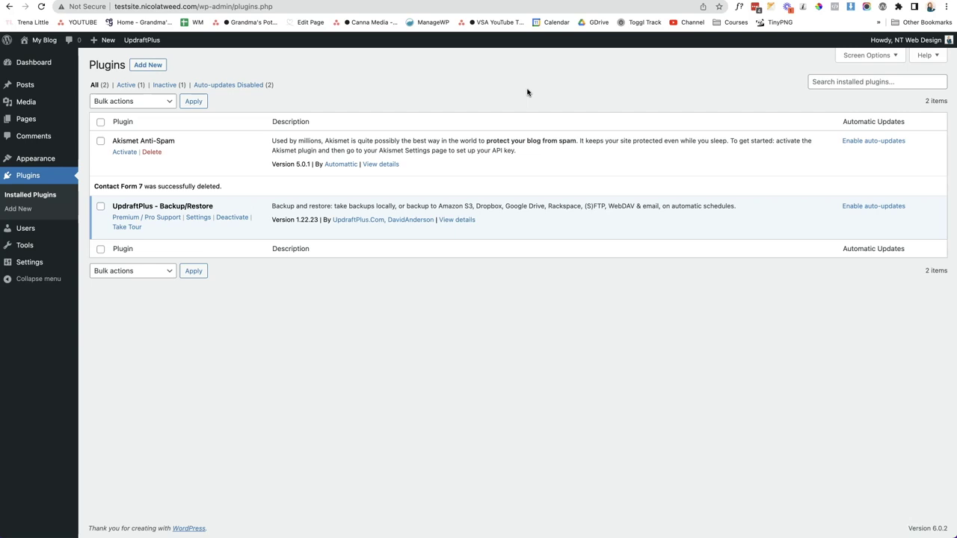
{"action": "left_click", "coordinate": [148, 66]}
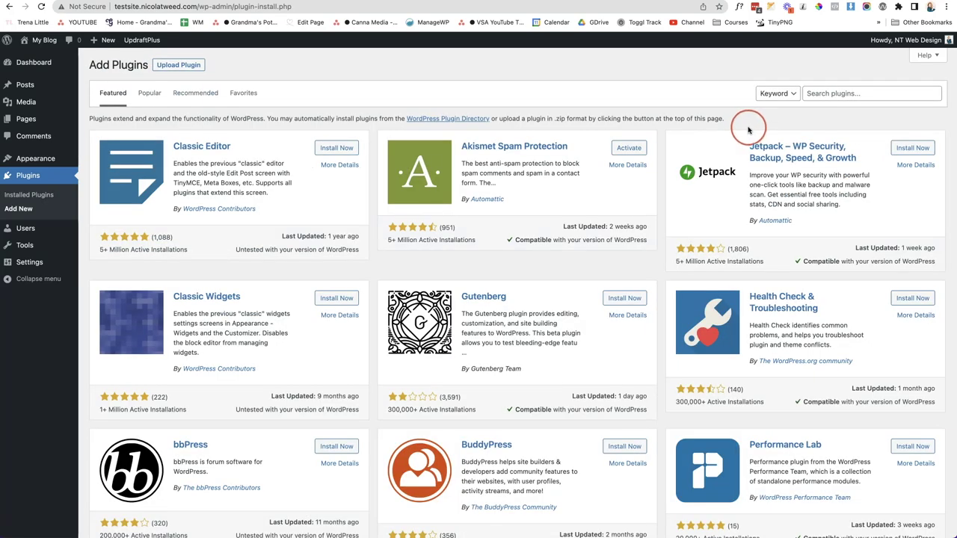
Search plugins for 'wordfence', then install and activate Wordfence Security
{"action": "left_click", "coordinate": [817, 93]}
{"action": "type", "text": "wordfence"}
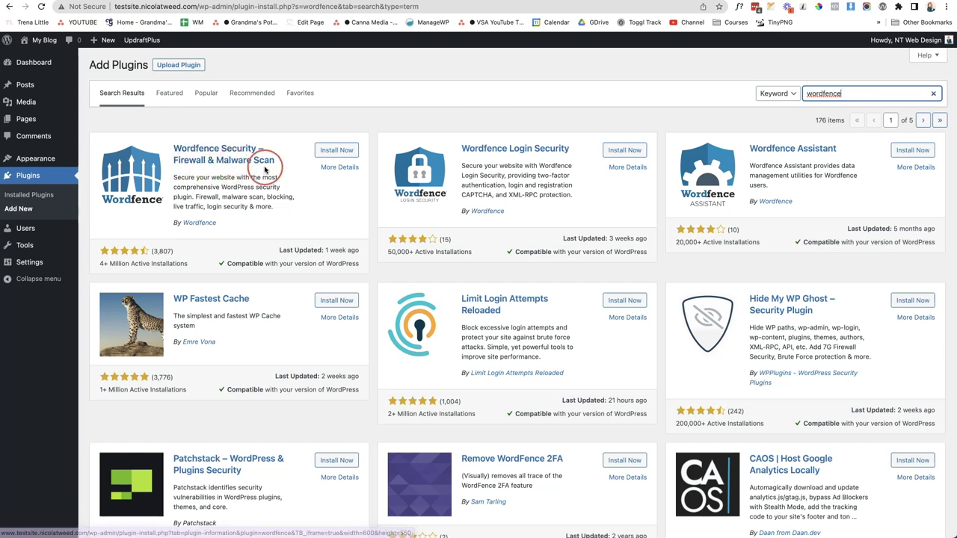
{"action": "left_click", "coordinate": [329, 152]}
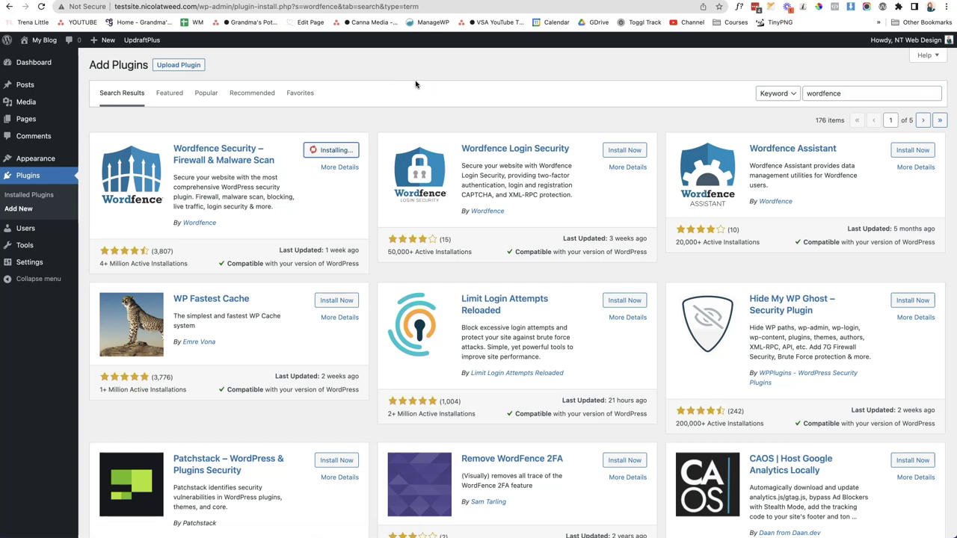
{"action": "left_click", "coordinate": [351, 149]}
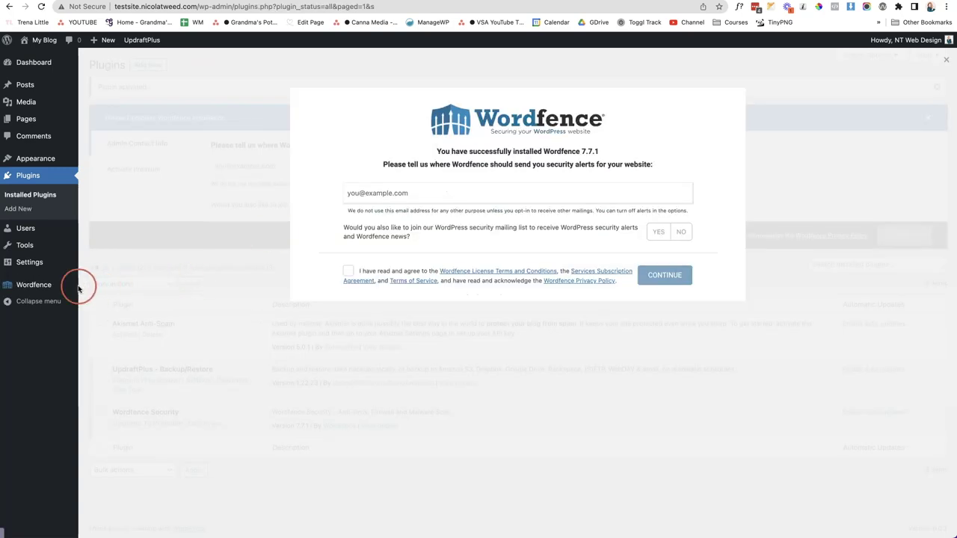
Enter the alert e-mail address, decline the mailing list, accept the terms and skip the premium licence
{"action": "mouse_move", "coordinate": [39, 285]}
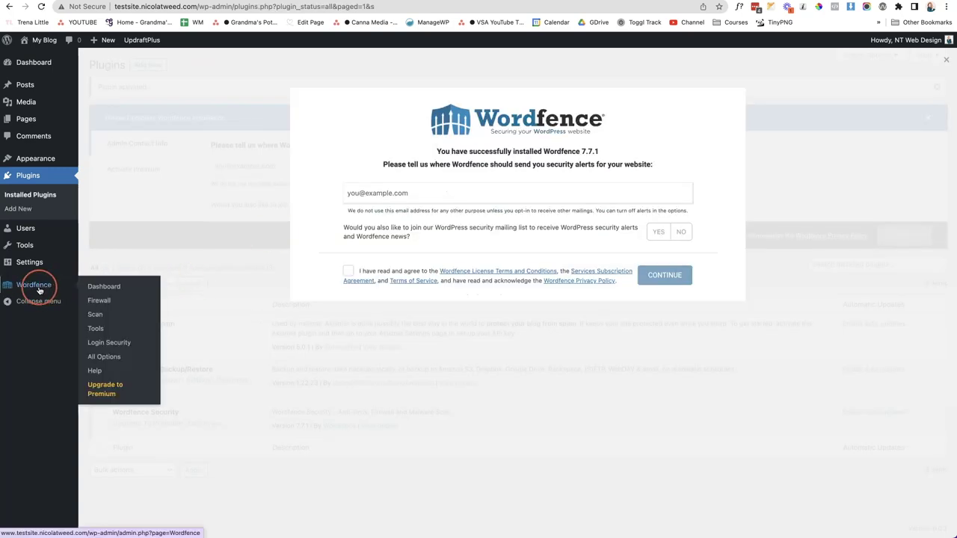
{"action": "left_click", "coordinate": [549, 192]}
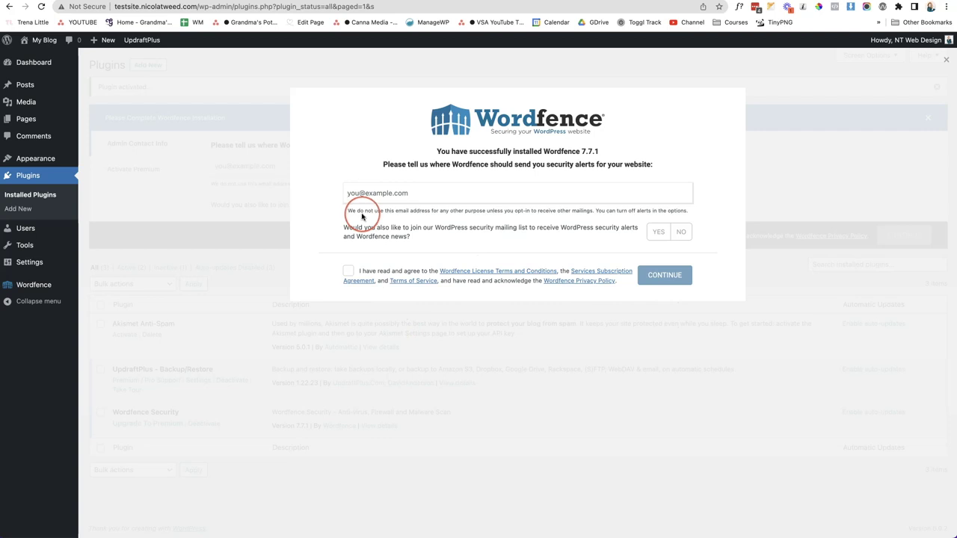
{"action": "left_click", "coordinate": [681, 231]}
{"action": "left_click", "coordinate": [348, 271]}
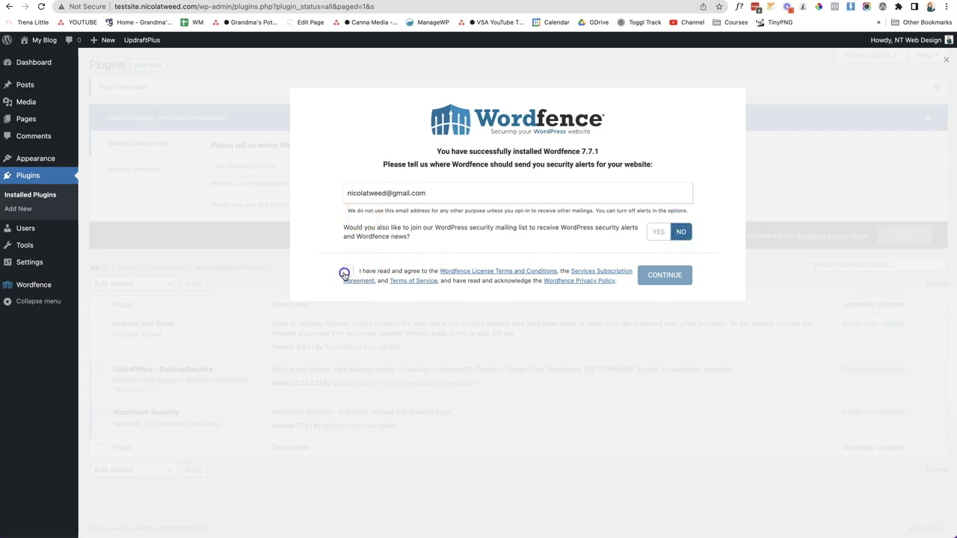
{"action": "left_click", "coordinate": [674, 275]}
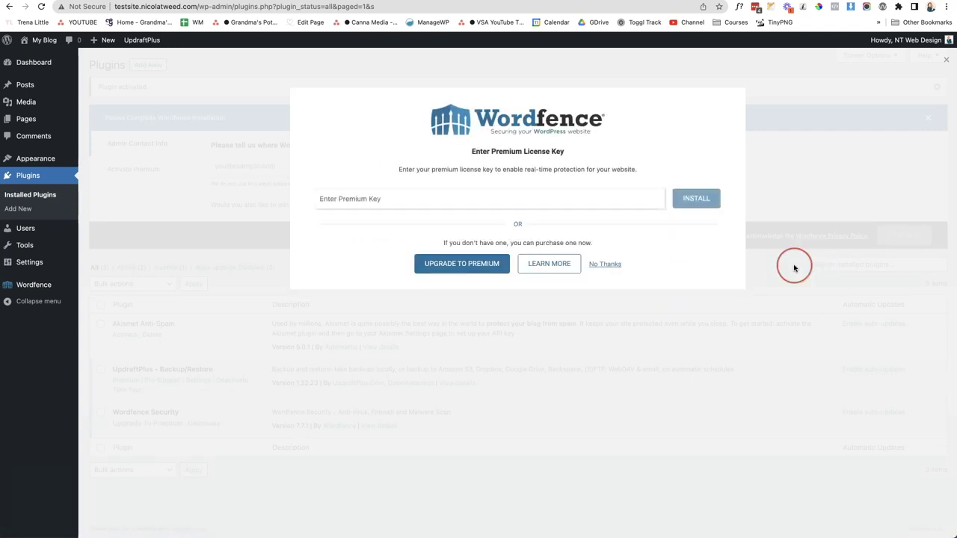
{"action": "left_click", "coordinate": [610, 265]}
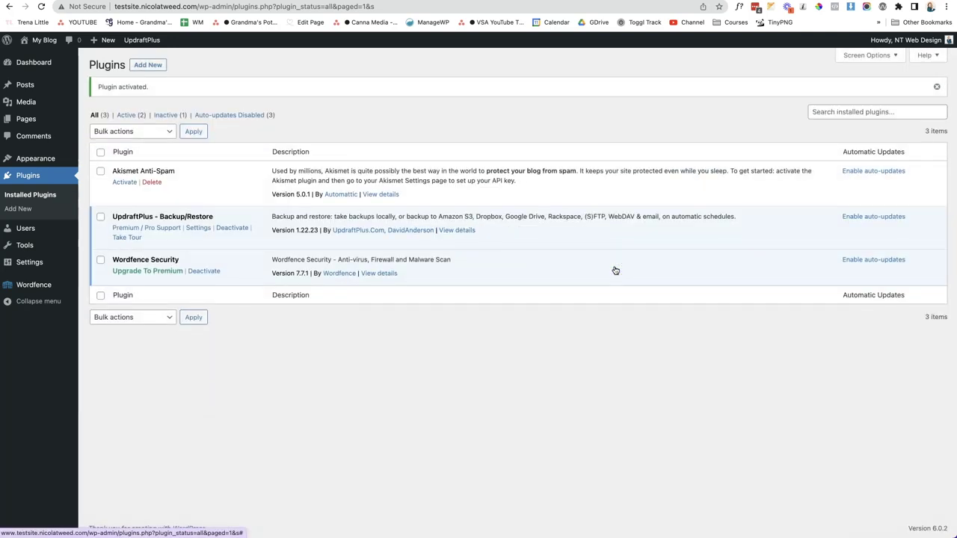
On the Wordfence Dashboard, dismiss the tour and enable automatic updates
{"action": "left_click", "coordinate": [618, 344]}
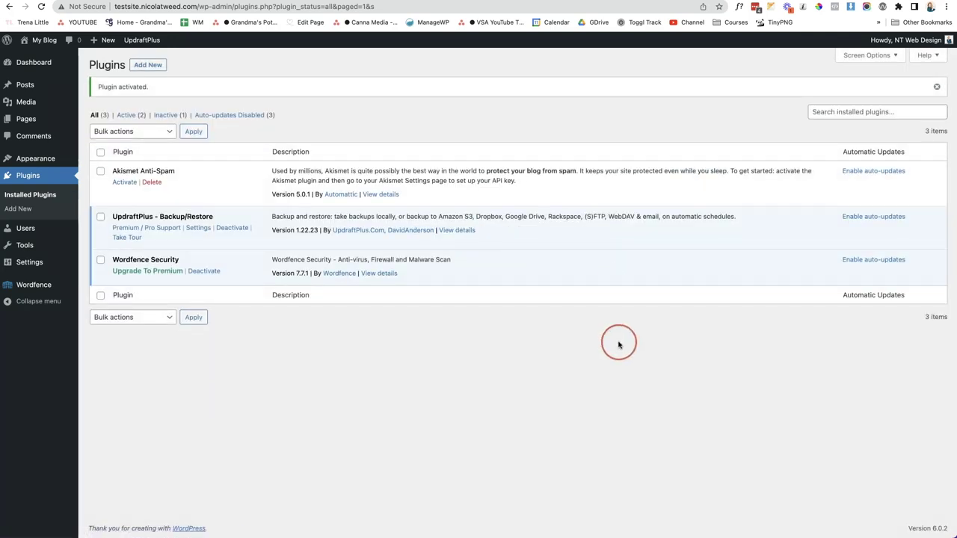
{"action": "left_click", "coordinate": [103, 287]}
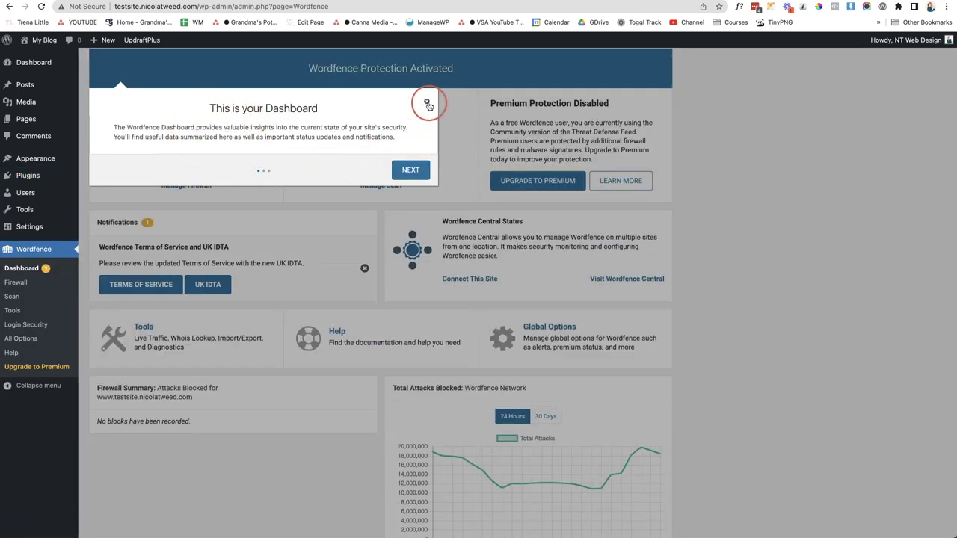
{"action": "left_click", "coordinate": [428, 103]}
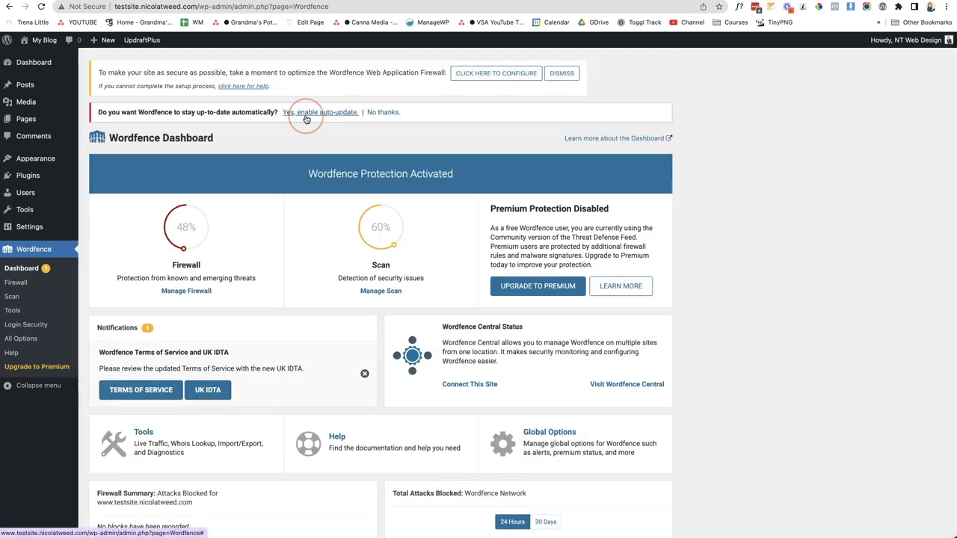
{"action": "left_click", "coordinate": [305, 117]}
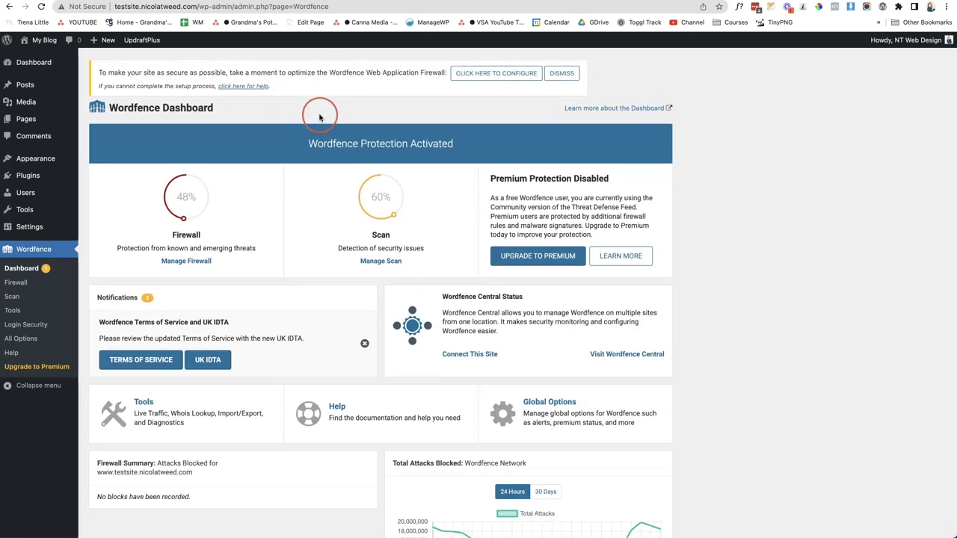
Start firewall optimization, download the .htaccess backup, and close the optimization window
{"action": "left_click", "coordinate": [475, 74]}
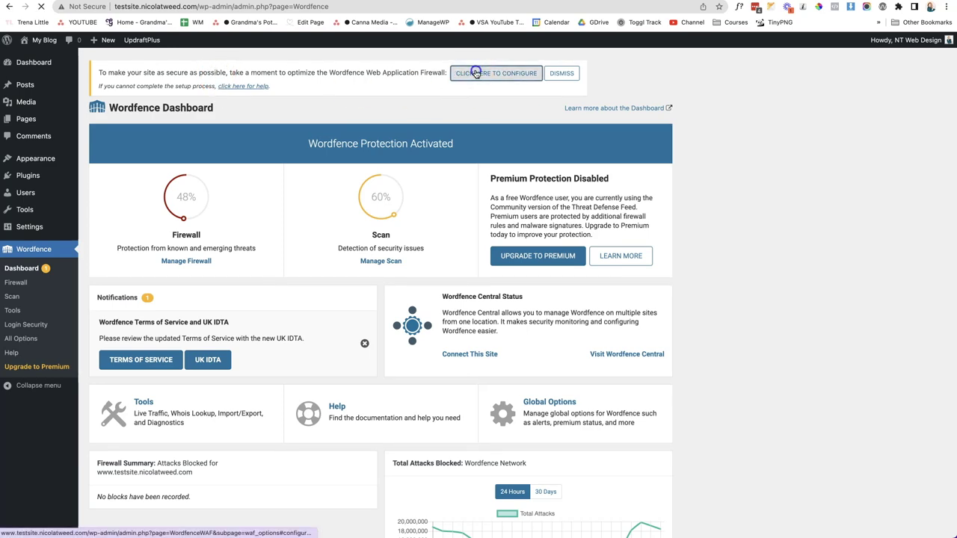
{"action": "left_click", "coordinate": [317, 396]}
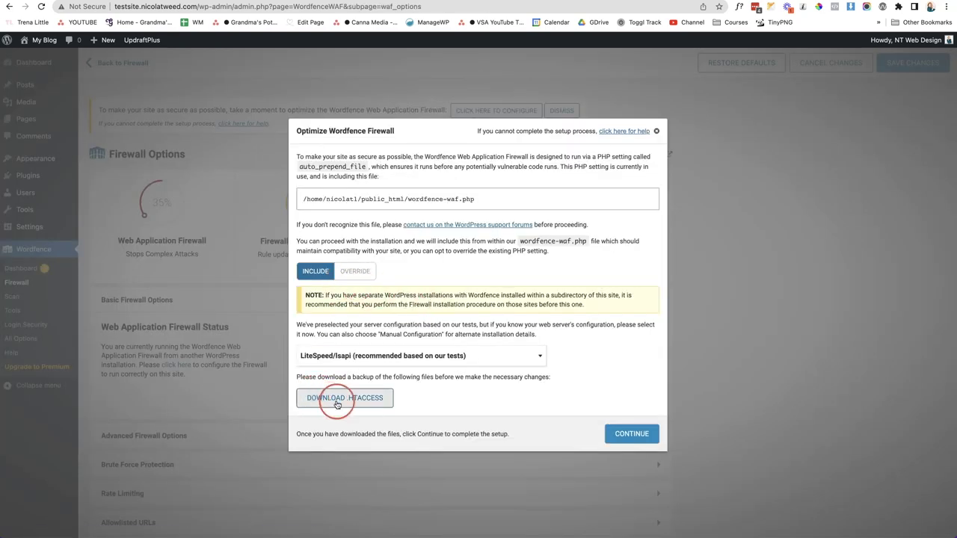
{"action": "left_click", "coordinate": [679, 427]}
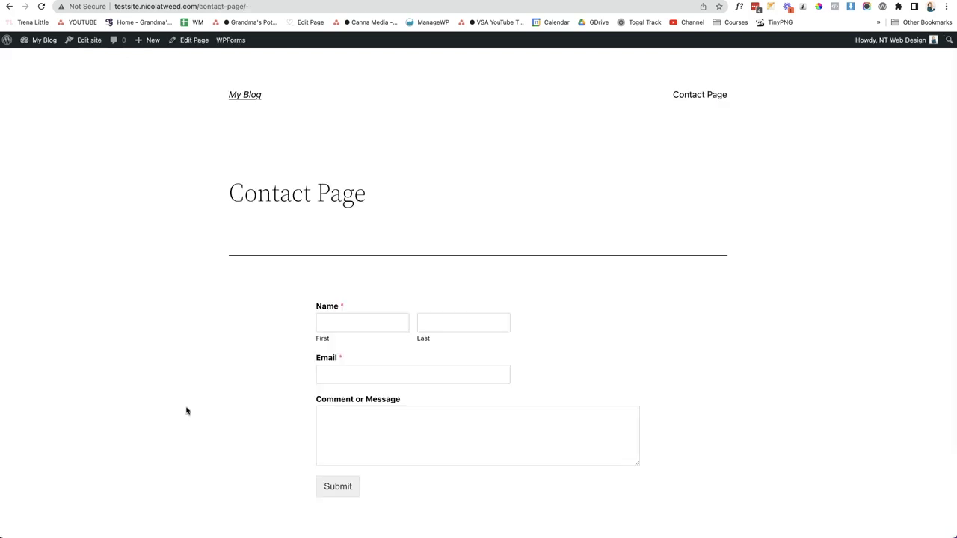
Scroll through the Contact Page form and check the WPForms forms overview
{"action": "scroll", "coordinate": [186, 411], "scroll_direction": "down", "scroll_amount": 2}
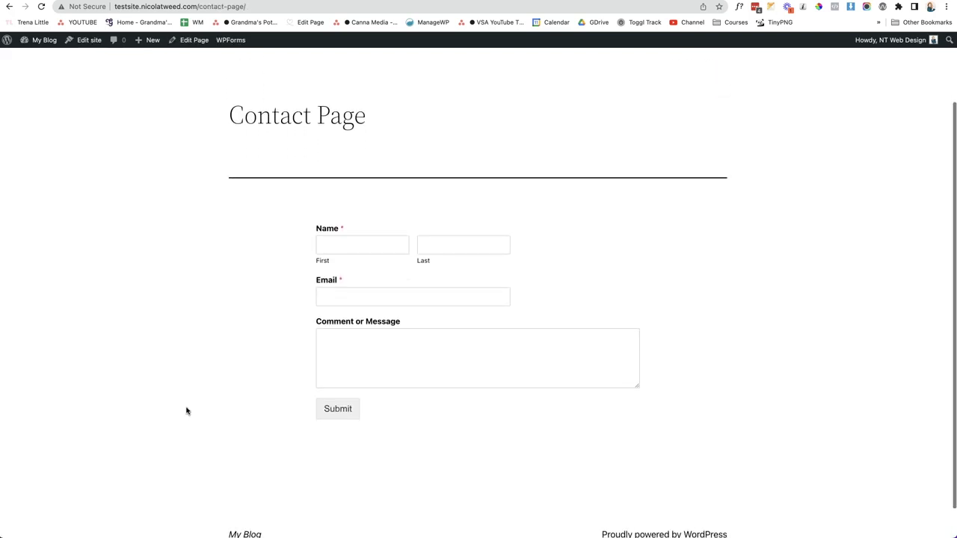
{"action": "scroll", "coordinate": [224, 337], "scroll_direction": "down", "scroll_amount": 1}
{"action": "left_click", "coordinate": [309, 298]}
{"action": "scroll", "coordinate": [310, 306], "scroll_direction": "down", "scroll_amount": 1}
{"action": "left_click", "coordinate": [311, 315]}
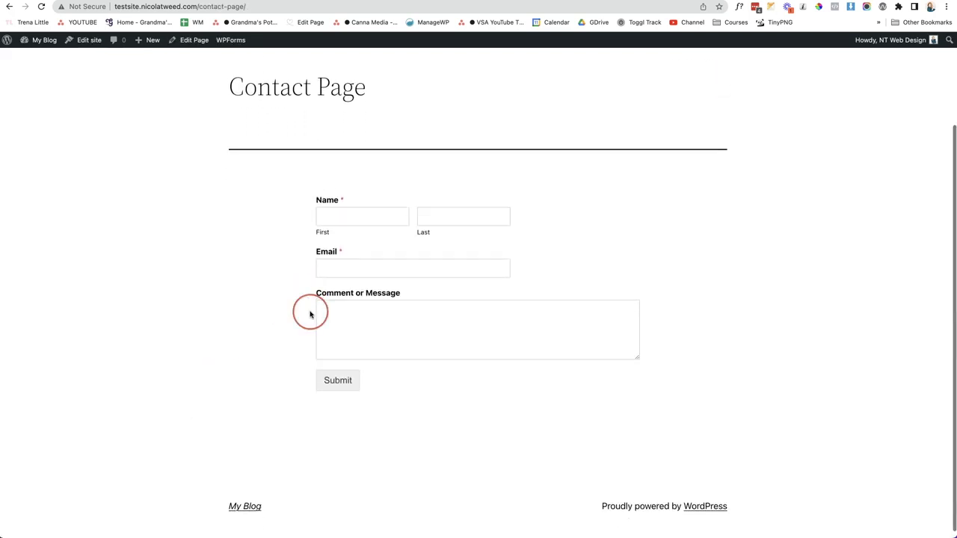
{"action": "scroll", "coordinate": [310, 315], "scroll_direction": "down", "scroll_amount": 1}
{"action": "left_click", "coordinate": [236, 37]}
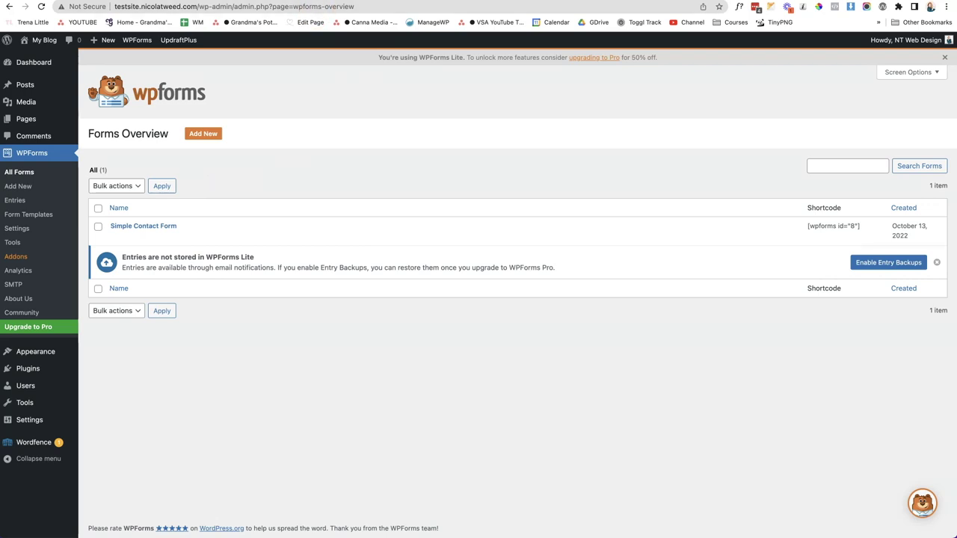
{"action": "key", "text": "ctrl+Tab"}
Fill in first name, last name and e-mail, enter 'Test' as the comment, and submit
{"action": "left_click", "coordinate": [370, 213]}
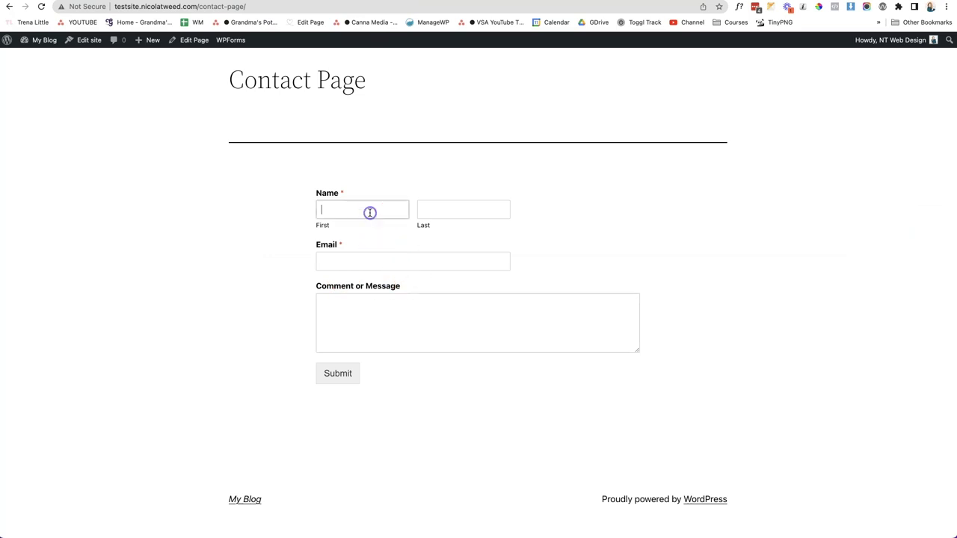
{"action": "type", "text": "Nicola"}
{"action": "key", "text": "Tab"}
{"action": "type", "text": "Tweed"}
{"action": "key", "text": "Tab"}
{"action": "key", "text": "Tab"}
{"action": "type", "text": "Test"}
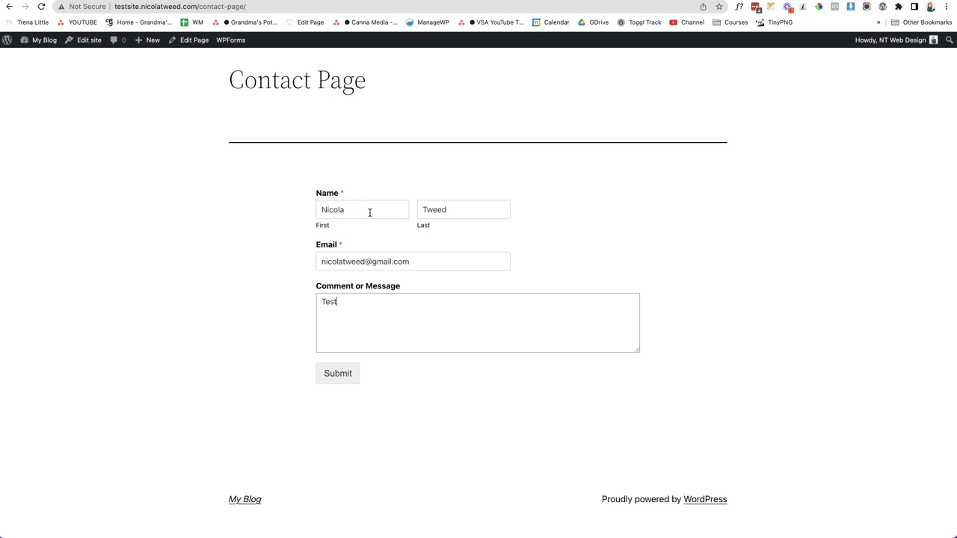
{"action": "left_click", "coordinate": [337, 373]}
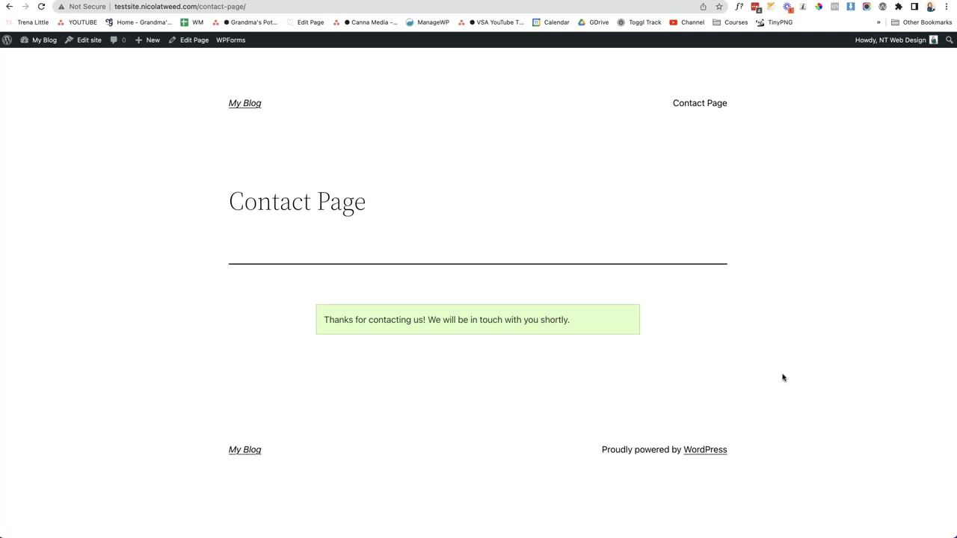
{"action": "left_click", "coordinate": [804, 371]}
{"action": "left_click", "coordinate": [319, 320]}
Check the 'New Entry: Simple Contact Form' email in Gmail, then return to the WPForms Forms Overview
{"action": "key", "text": "ctrl+Tab"}
{"action": "left_click", "coordinate": [478, 98]}
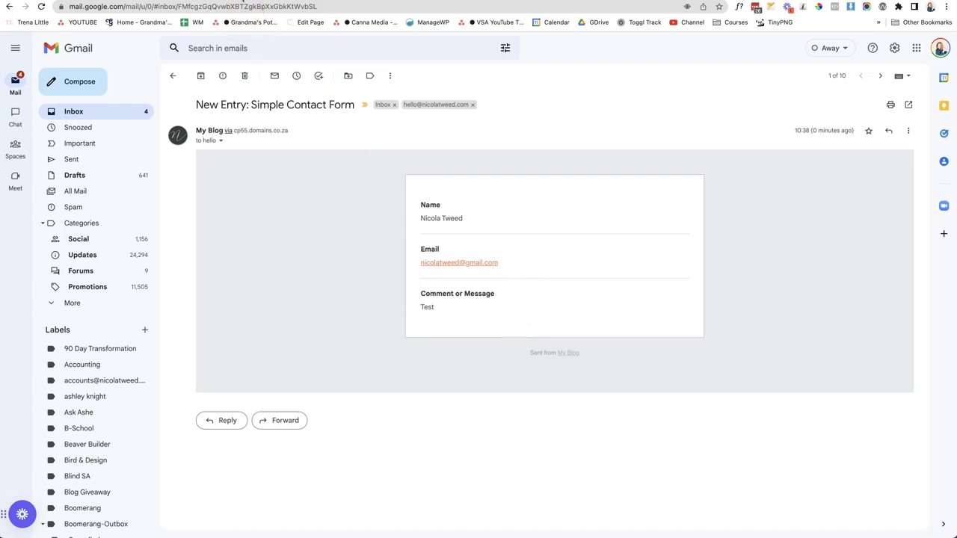
{"action": "left_click", "coordinate": [242, 2]}
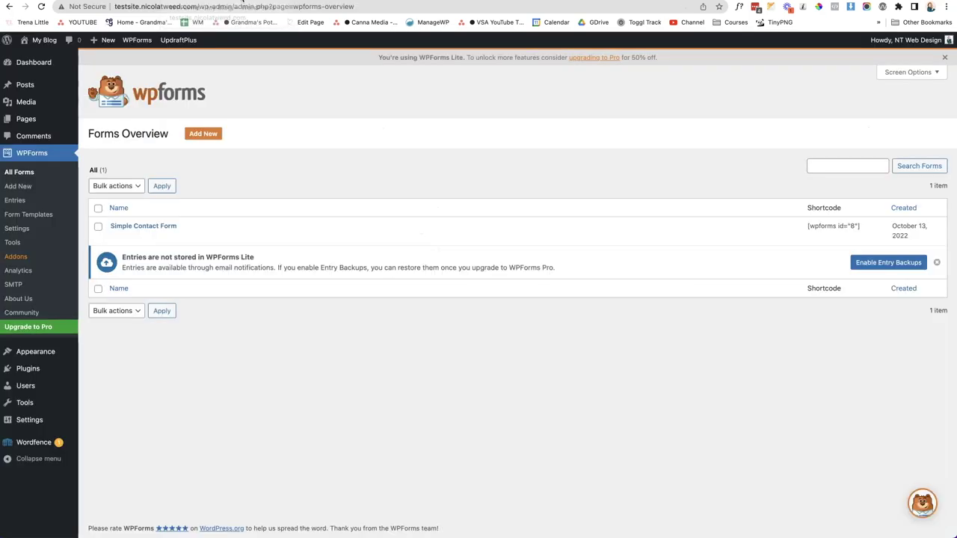